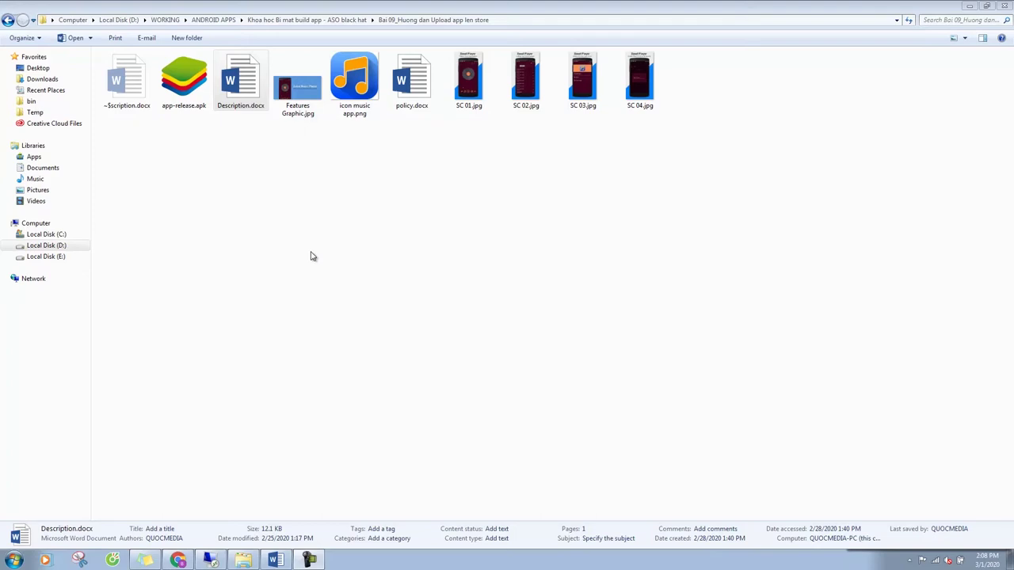
- Review the Desktop release files: app-release.apk, Description, icon, policy and screenshots SC 01–SC 04
left_click(190, 104)
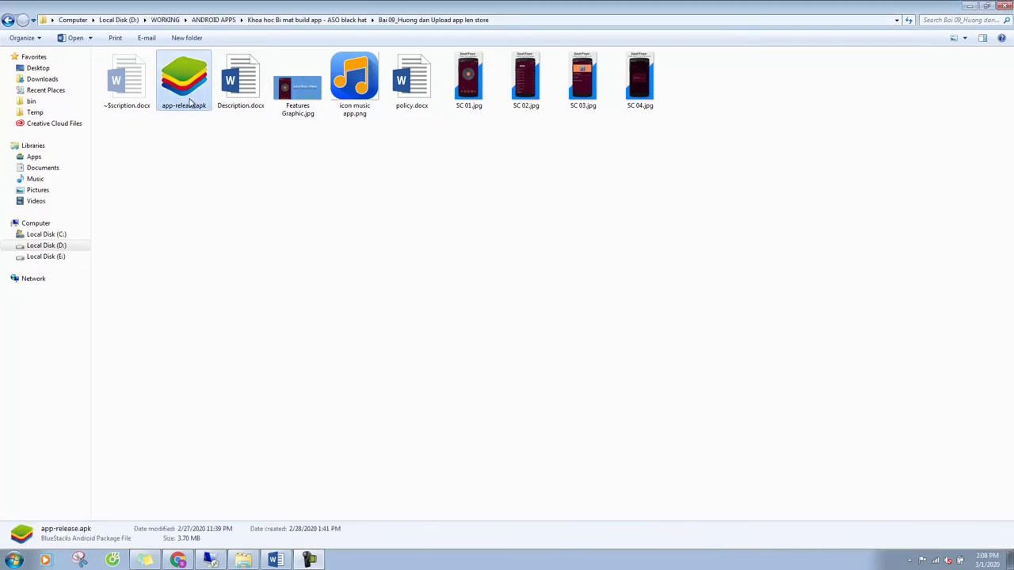
left_click(243, 93)
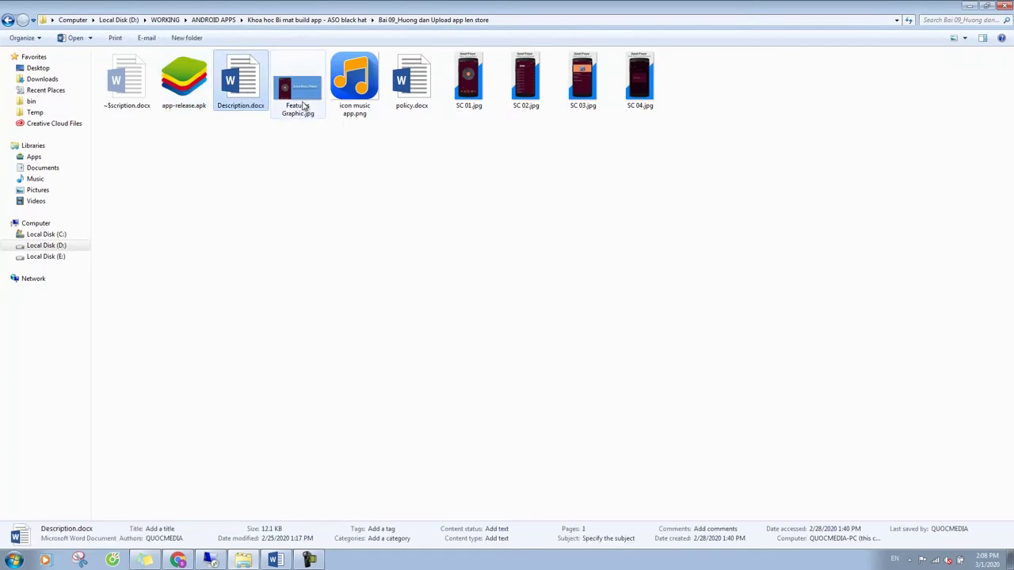
left_click(354, 86)
left_click(424, 106)
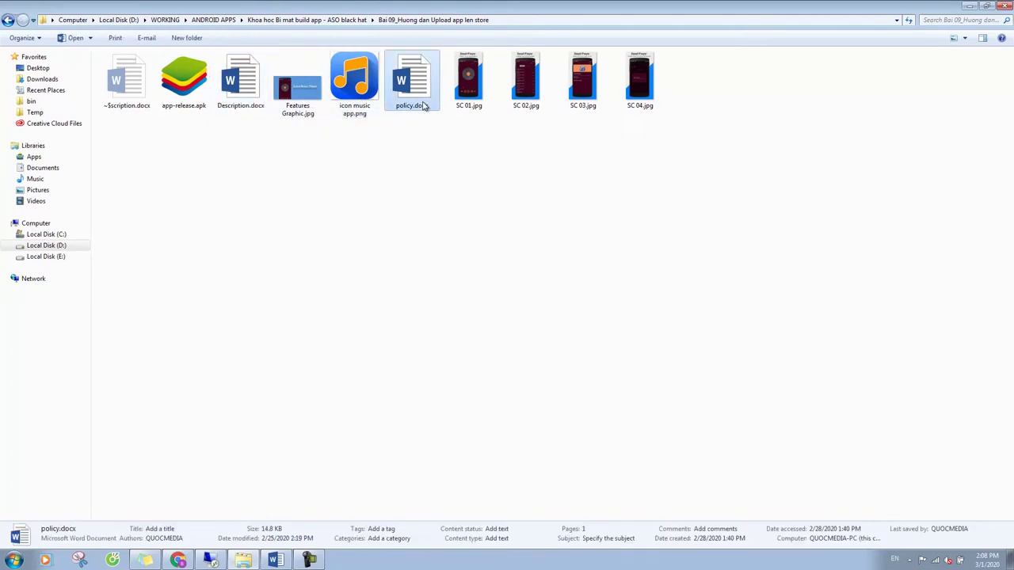
left_click_drag(688, 138, 490, 95)
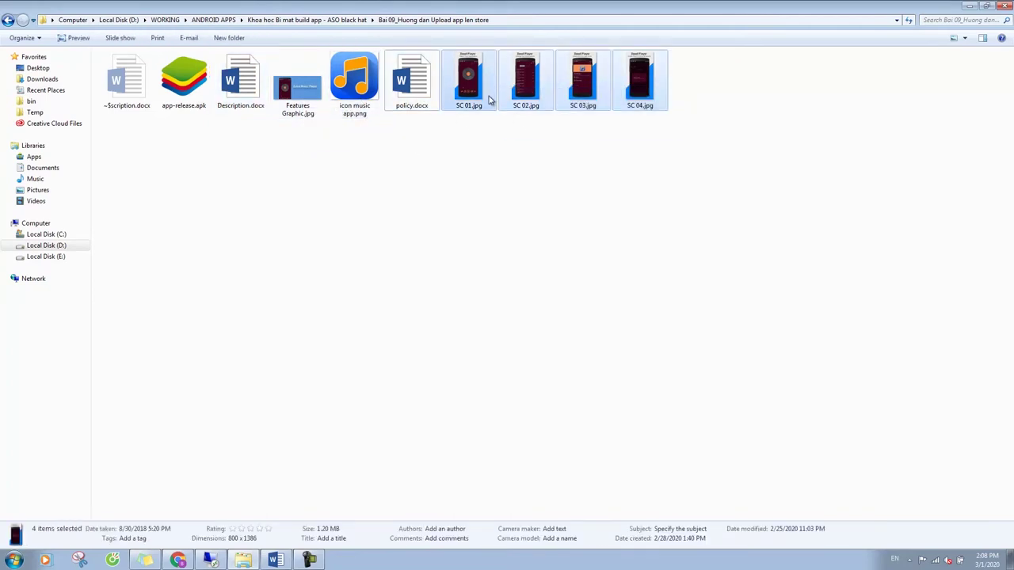
left_click(471, 183)
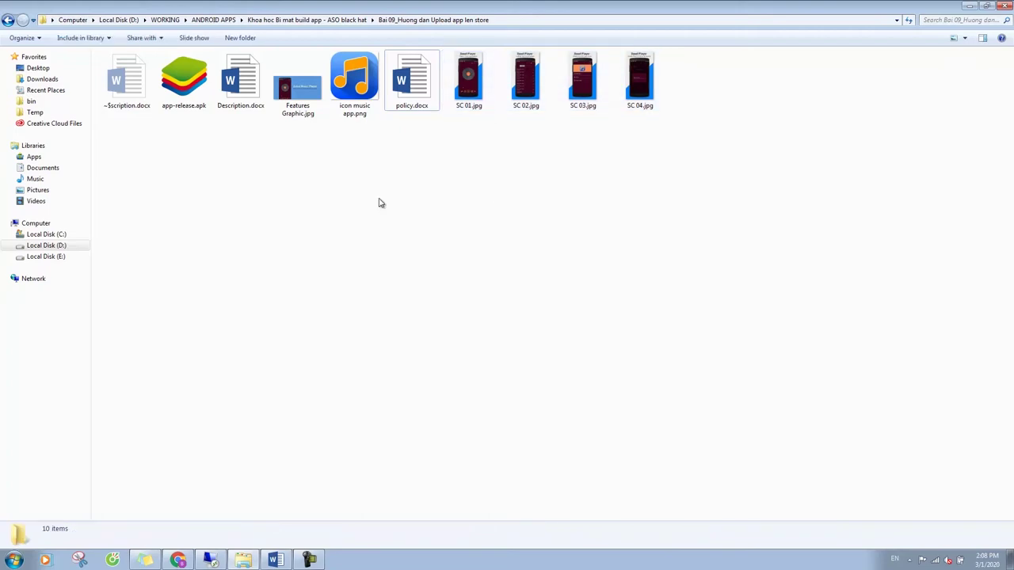
- Open Description.docx in Word, select its title and short-description lines, then return to Play Console
left_click(233, 89)
double_click(233, 89)
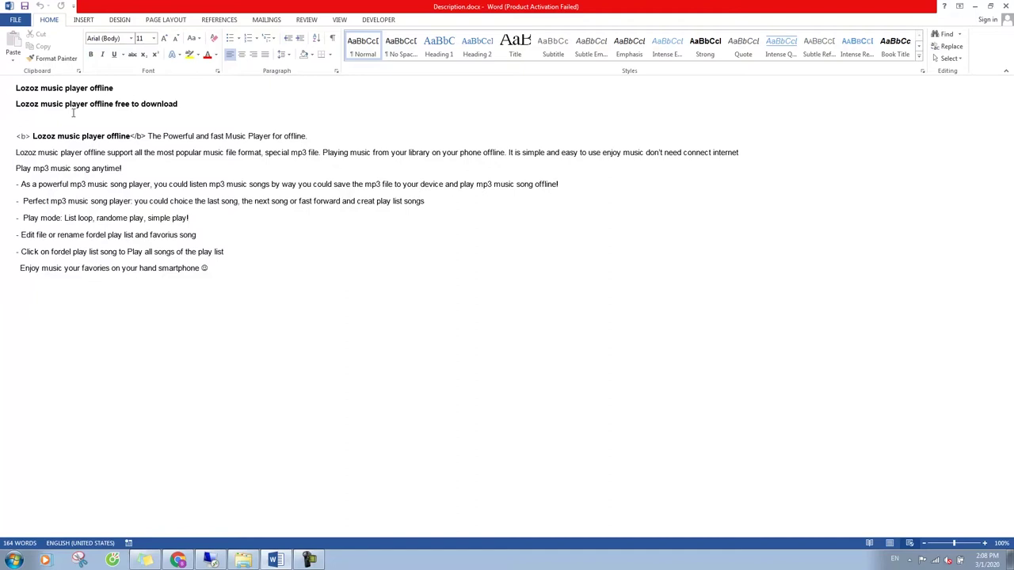
left_click_drag(114, 88, 15, 88)
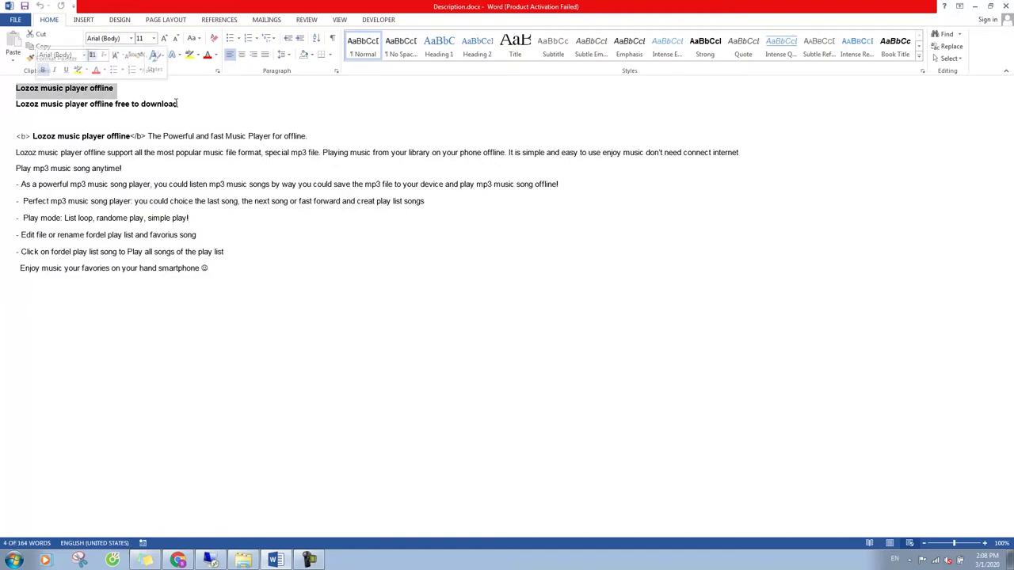
mouse_move(181, 104)
left_mouse_down()
mouse_move(16, 104)
mouse_move(188, 272)
left_mouse_up()
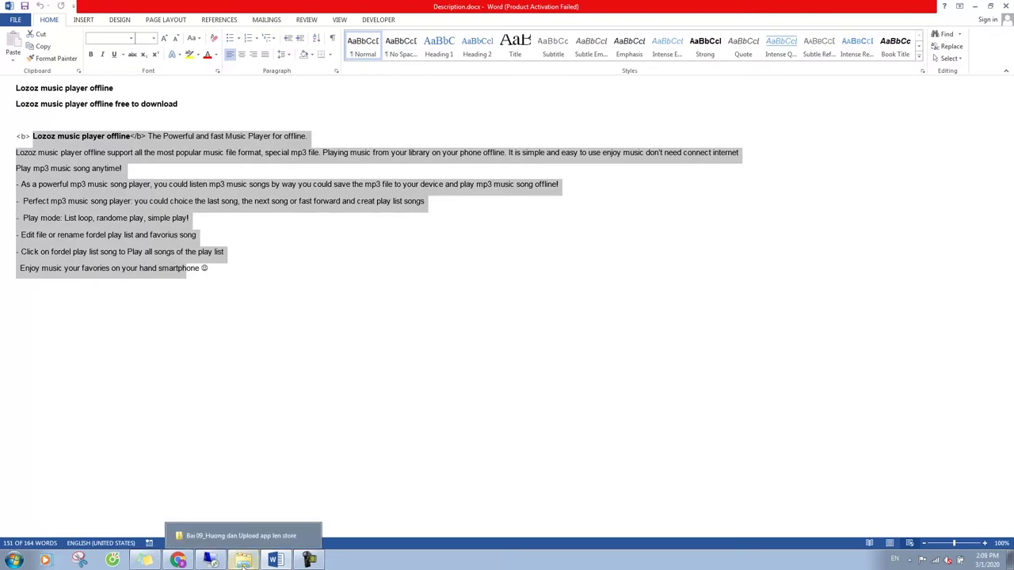
left_click(210, 561)
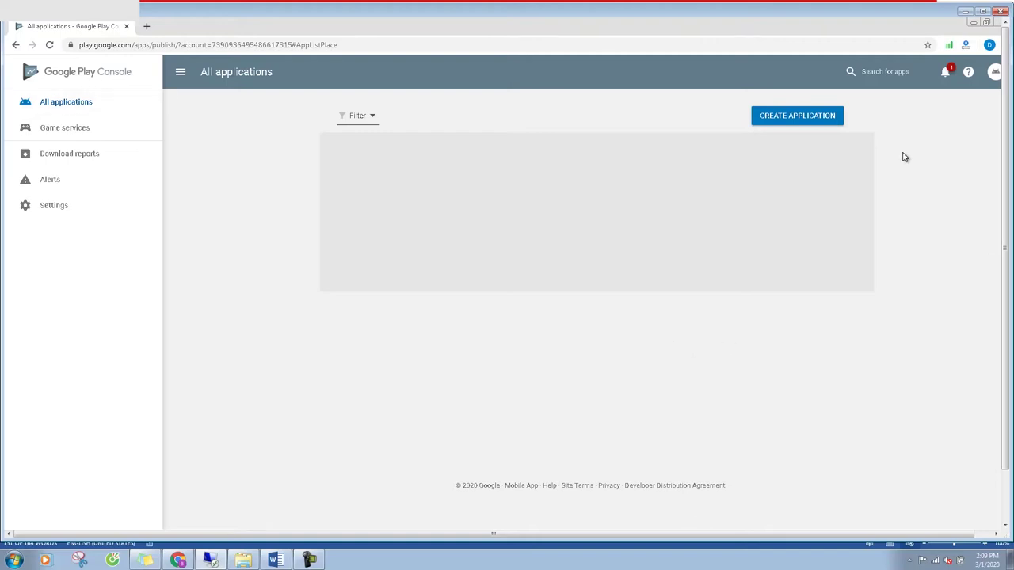
- Create a new application titled 'Lozoz music player offline', pasting the title copied from Description.docx
left_click(807, 119)
left_click(802, 121)
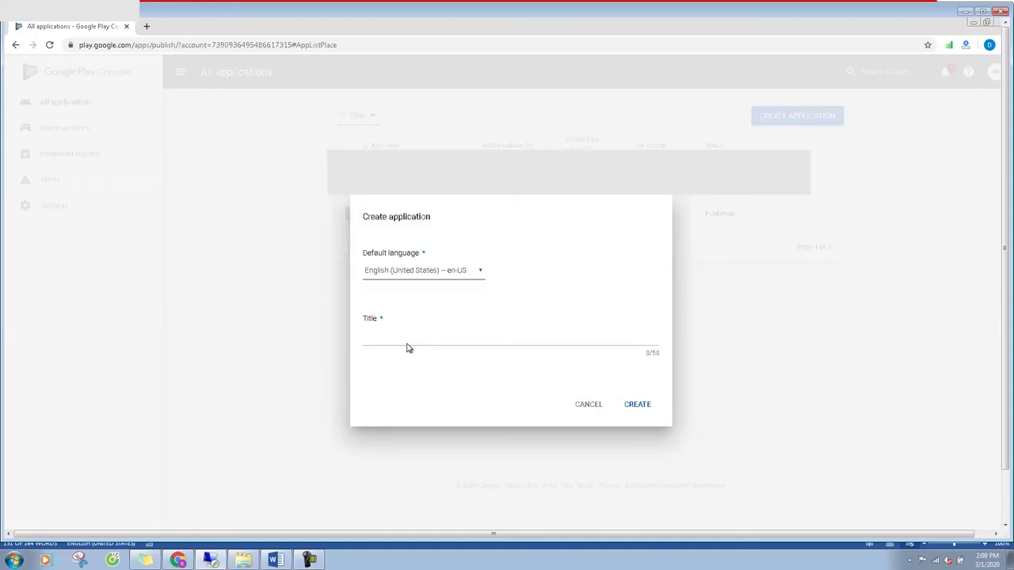
left_click(275, 560)
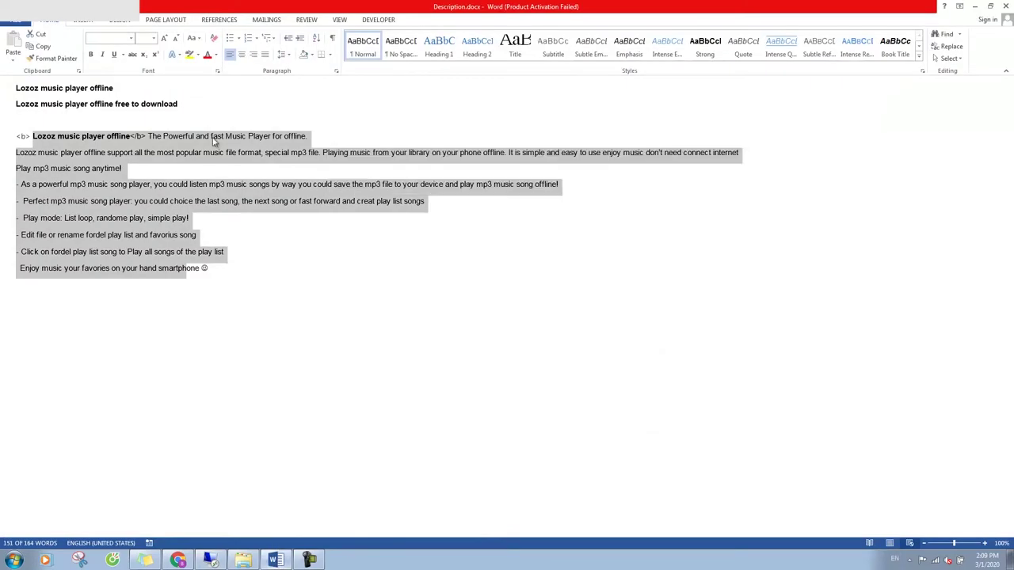
left_click_drag(115, 89, 16, 88)
right_click(45, 88)
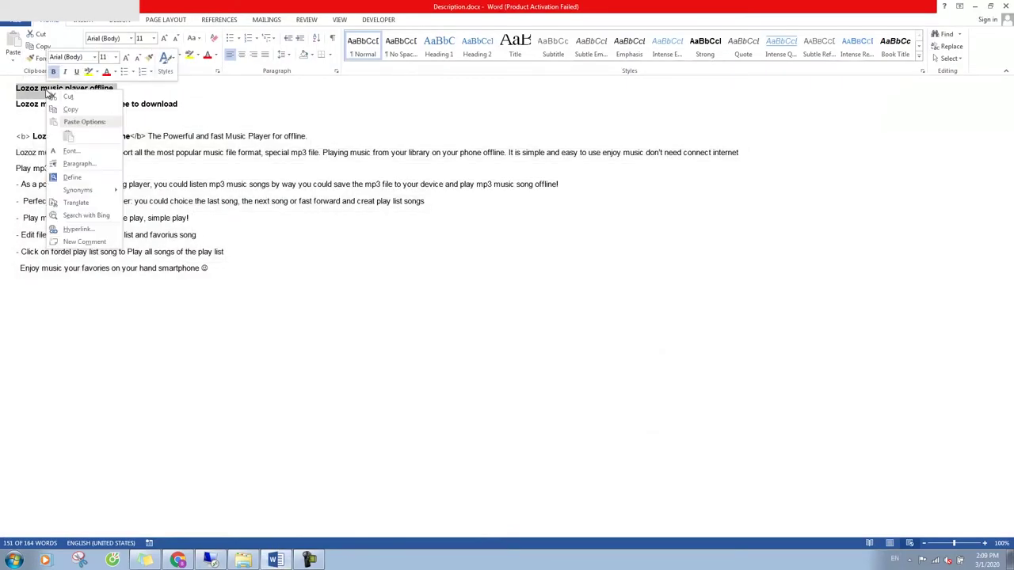
left_click(63, 109)
left_click(210, 560)
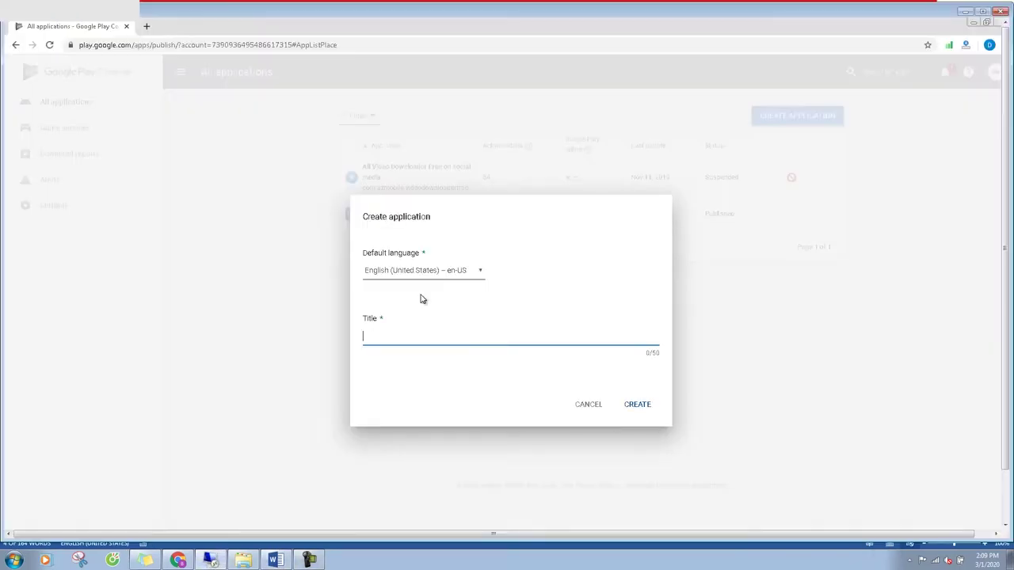
right_click(402, 346)
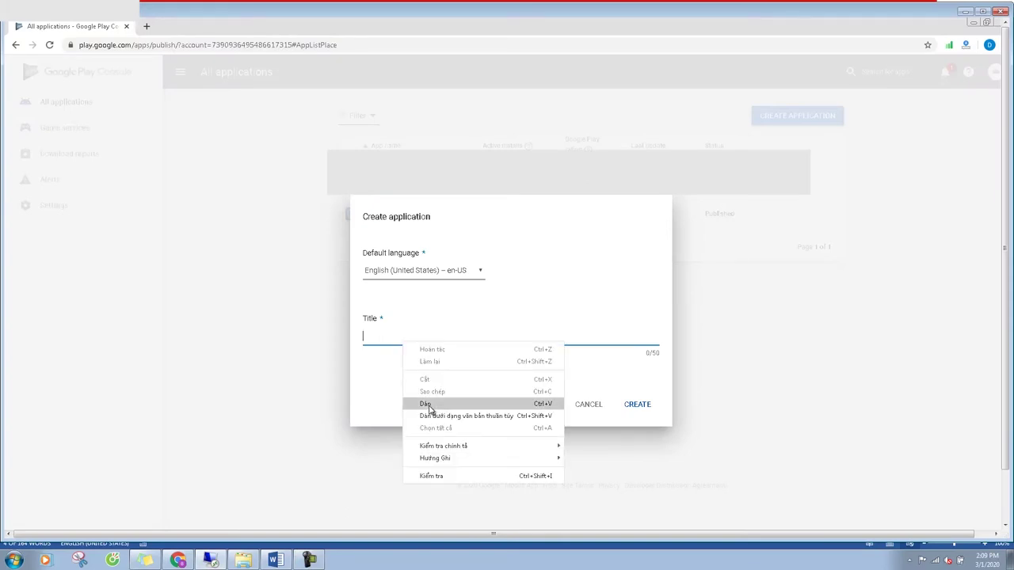
left_click(433, 402)
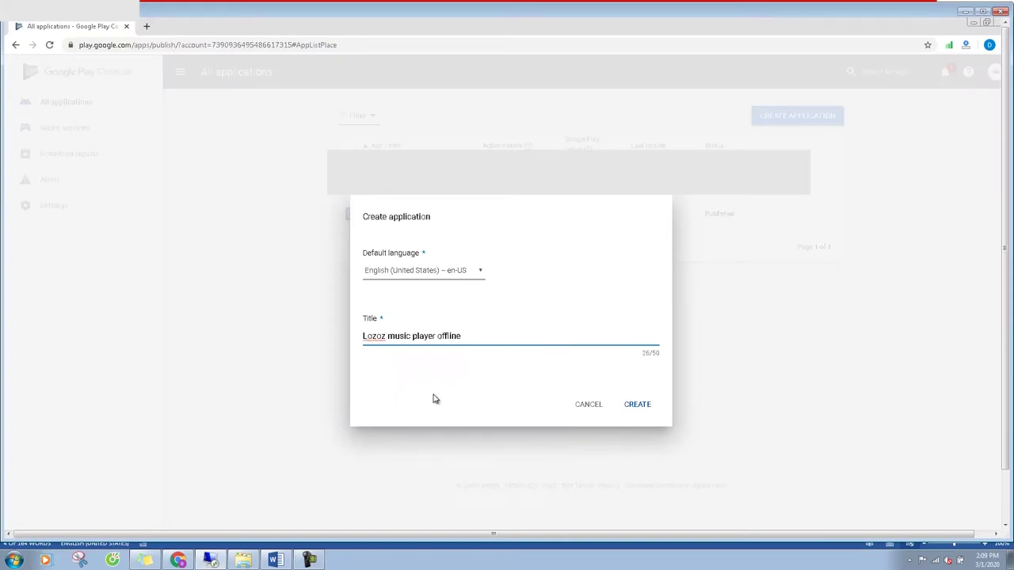
left_click(643, 407)
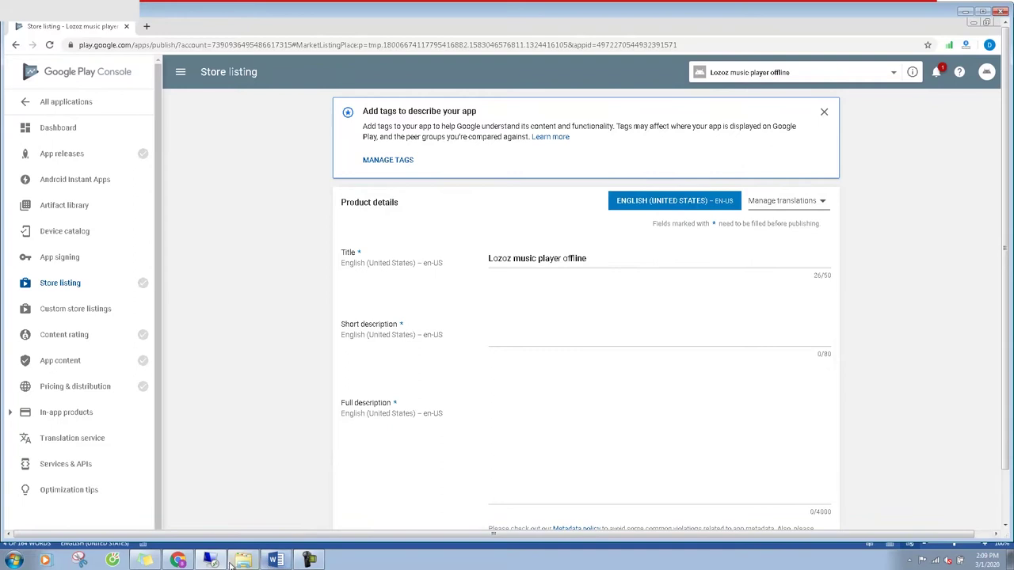
- Set the Short description to 'Lozoz music player offline free to download'
left_click(275, 560)
left_click_drag(182, 106, 17, 106)
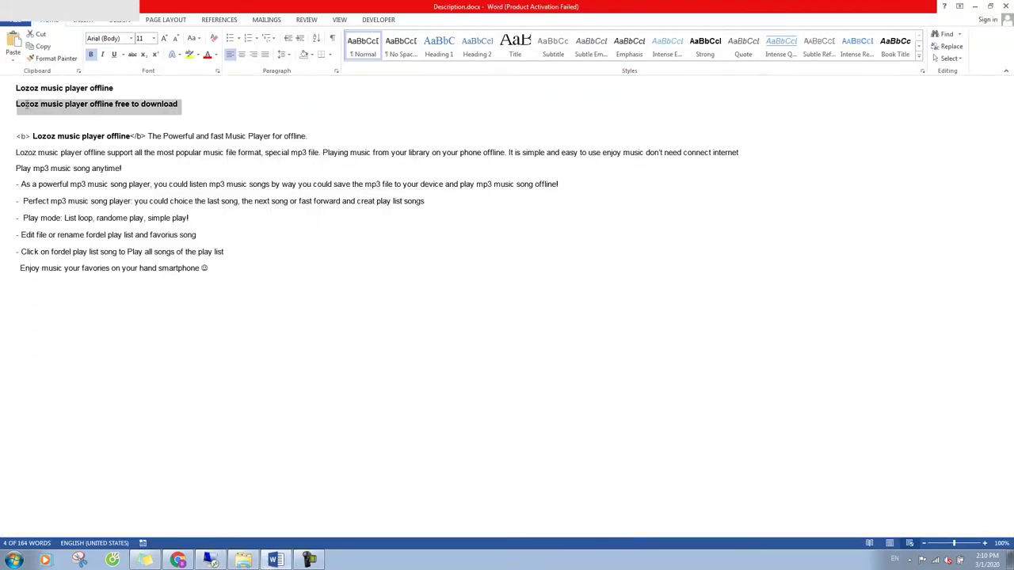
right_click(58, 102)
left_click(82, 127)
key("alt+Tab")
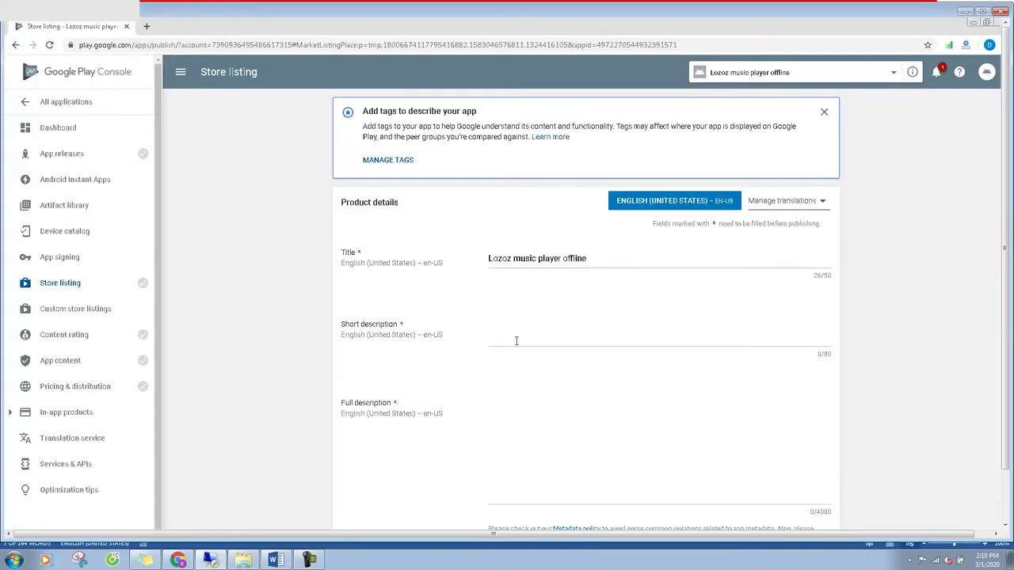
left_click(516, 341)
type("Lozoz music player offline free to download")
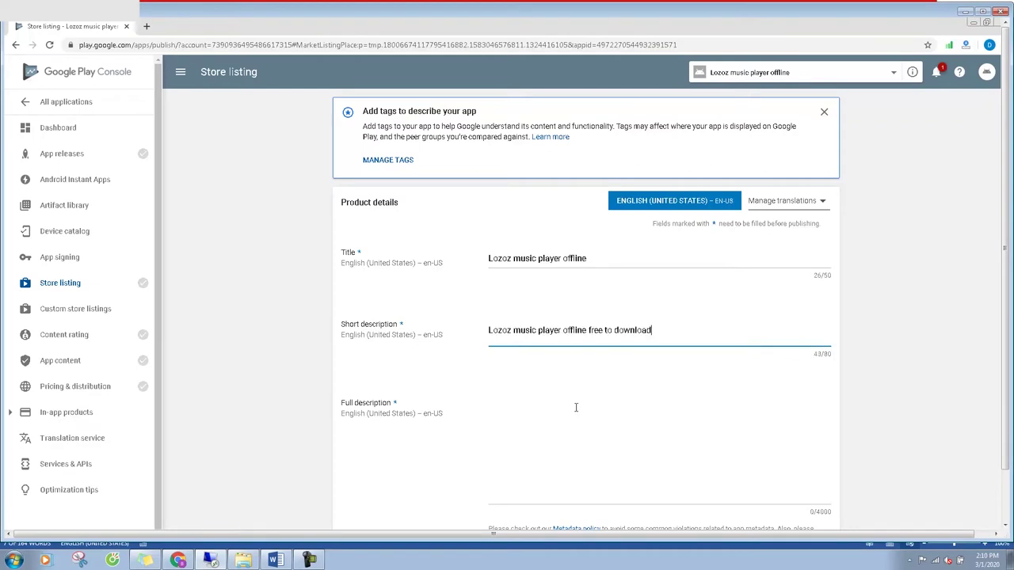
- Paste the description body from Description.docx into the Full description field
left_click(369, 409)
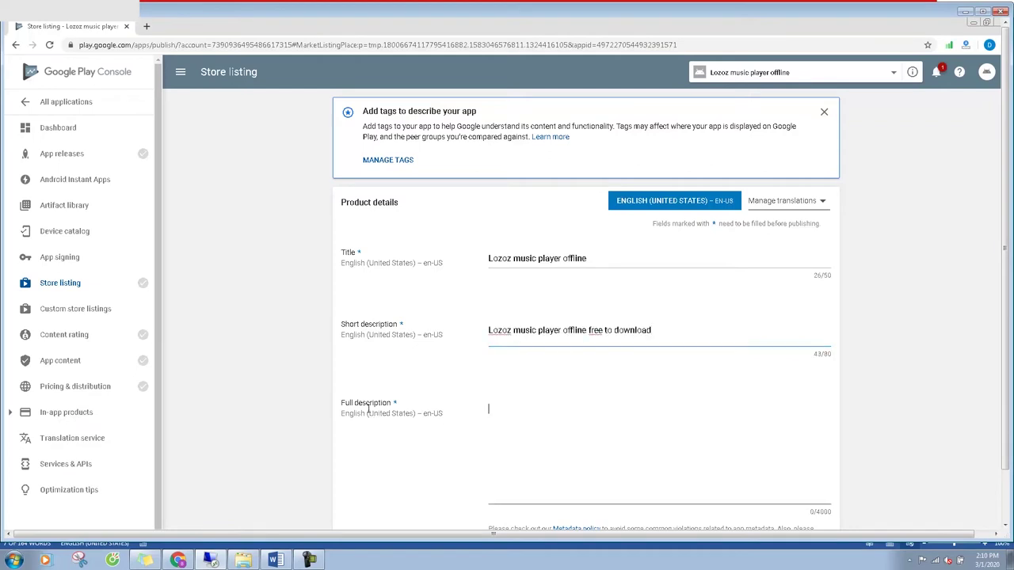
left_click(274, 560)
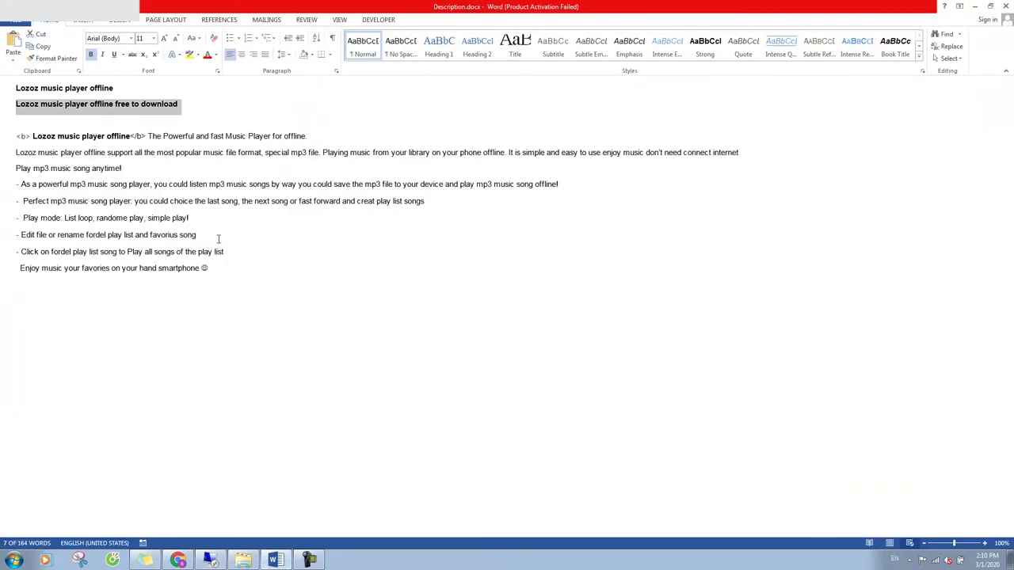
left_click_drag(210, 268, 15, 135)
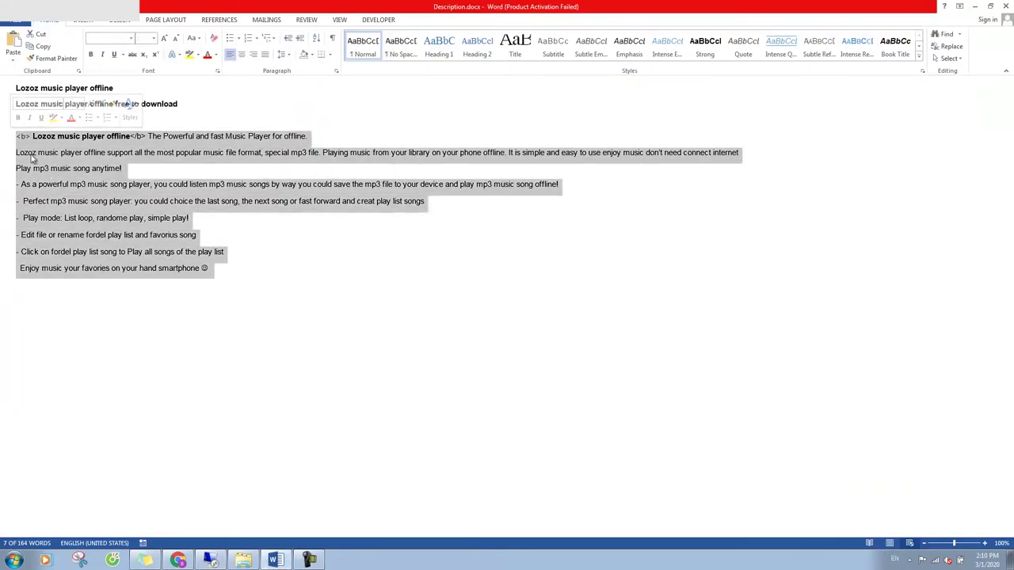
right_click(47, 171)
left_click(69, 186)
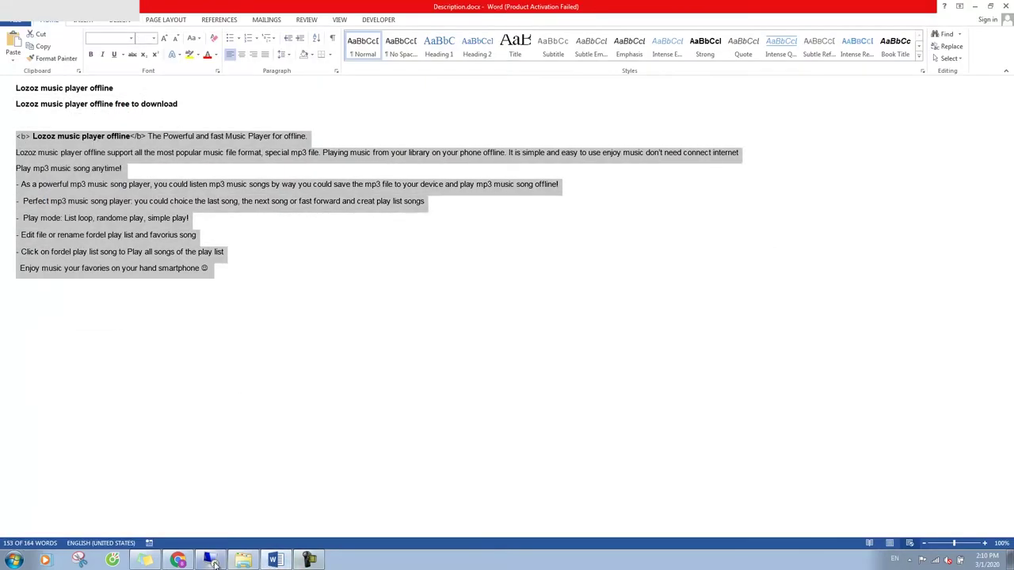
left_click(211, 560)
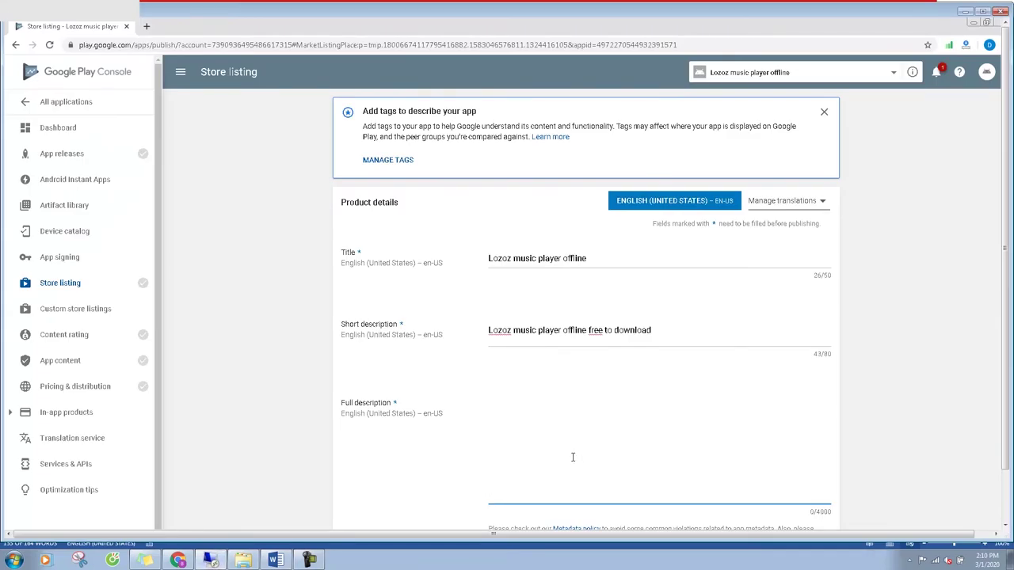
key("ctrl+v")
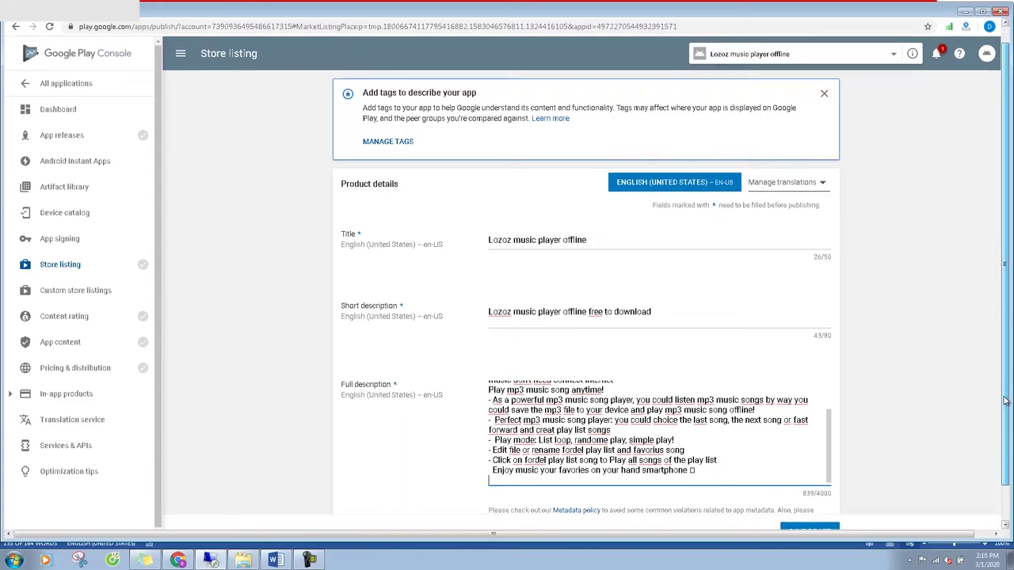
scroll(905, 417, "down", 2)
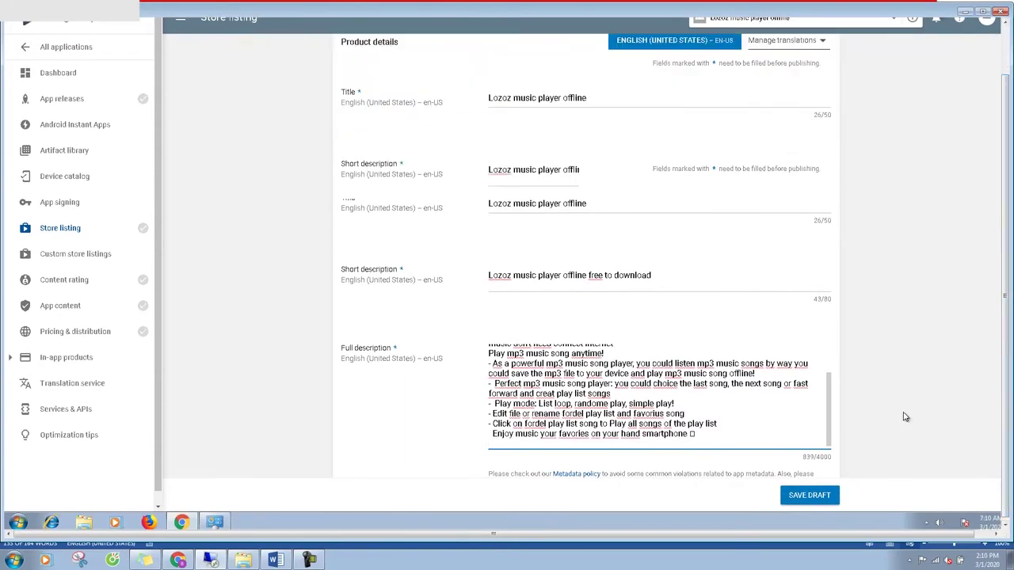
scroll(905, 417, "down", 2)
scroll(905, 418, "down", 5)
- Upload the 'icon music app' image as the hi-res app icon
left_click(367, 145)
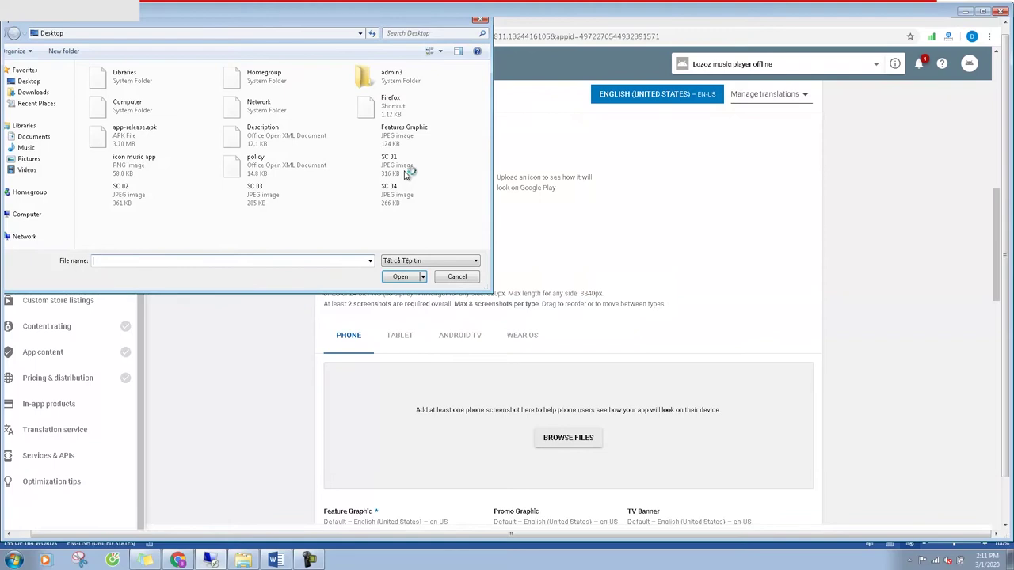
left_click(126, 177)
left_click(409, 283)
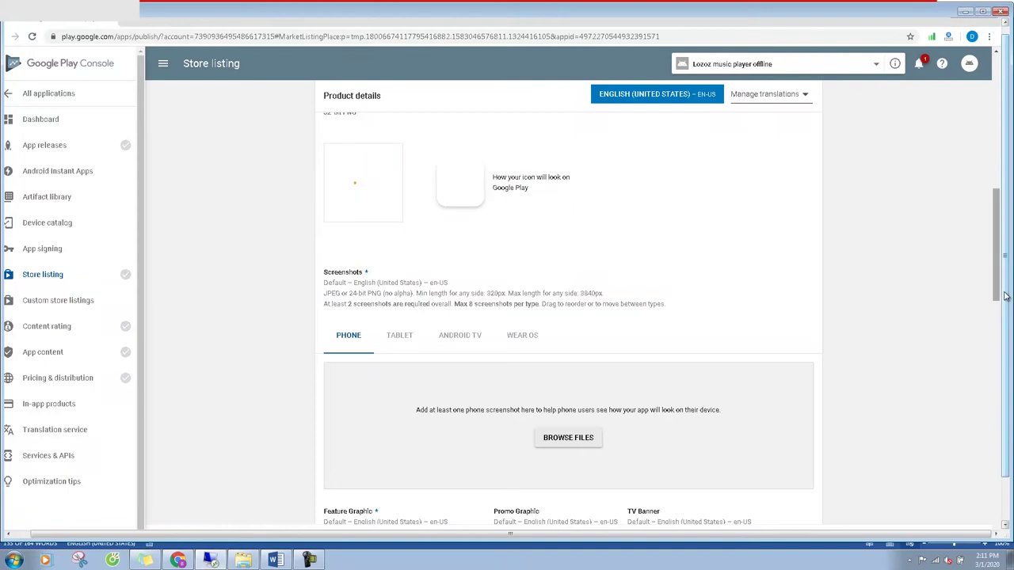
left_click_drag(1008, 301, 1008, 342)
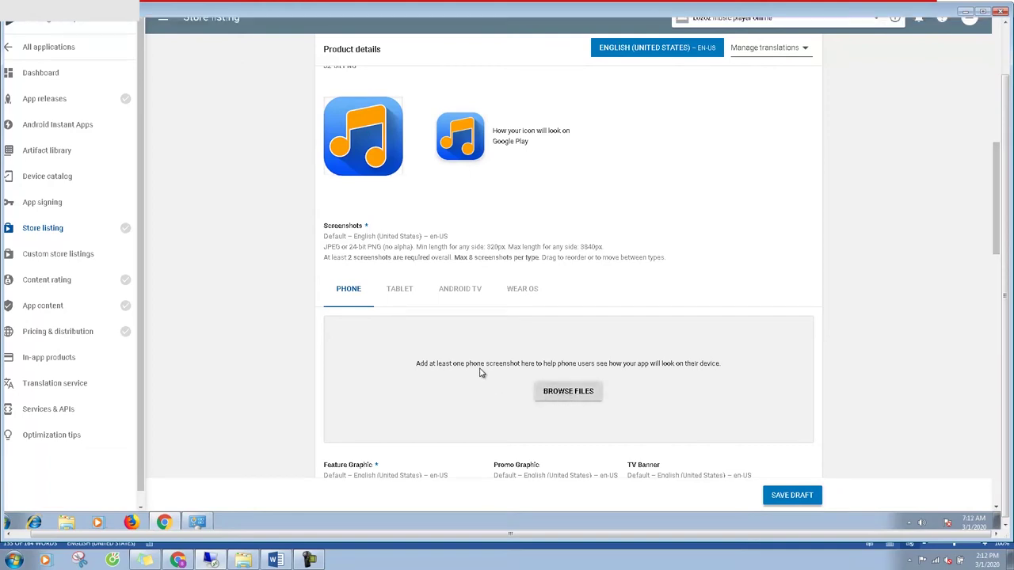
- Upload phone screenshots SC 02–SC 04, then SC 01, for four screenshots in total
left_click(568, 394)
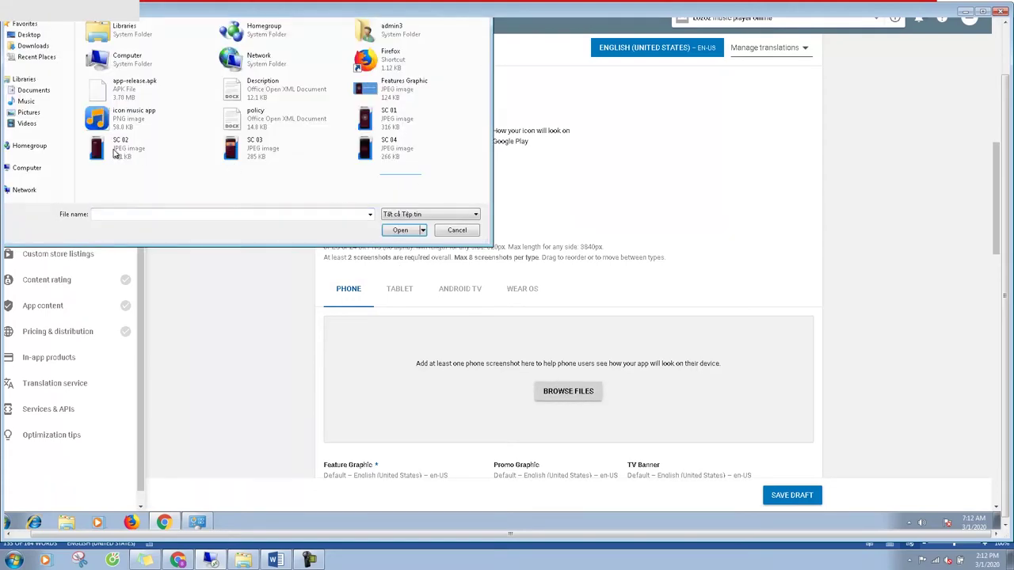
left_click_drag(116, 149, 421, 175)
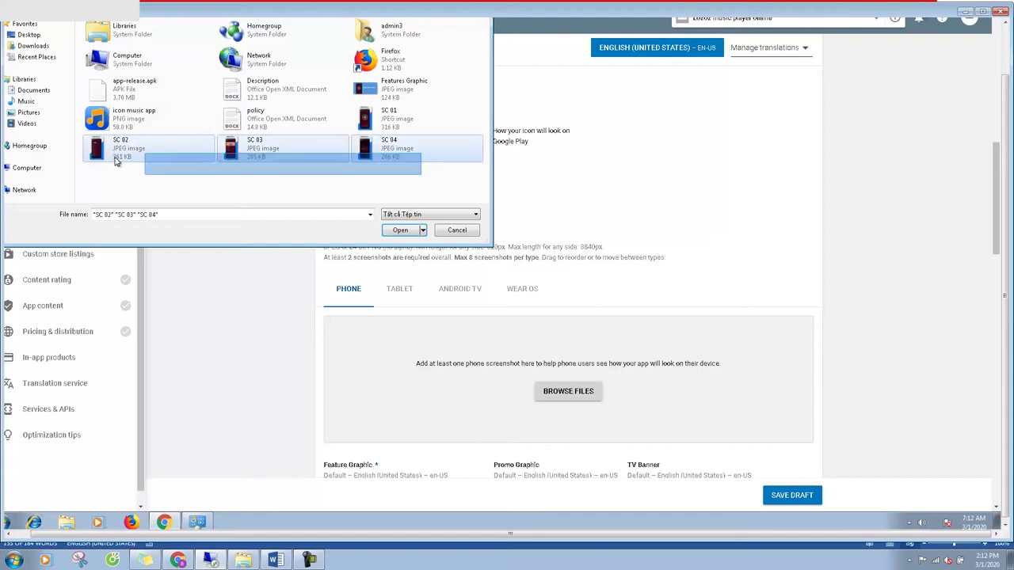
left_click(401, 230)
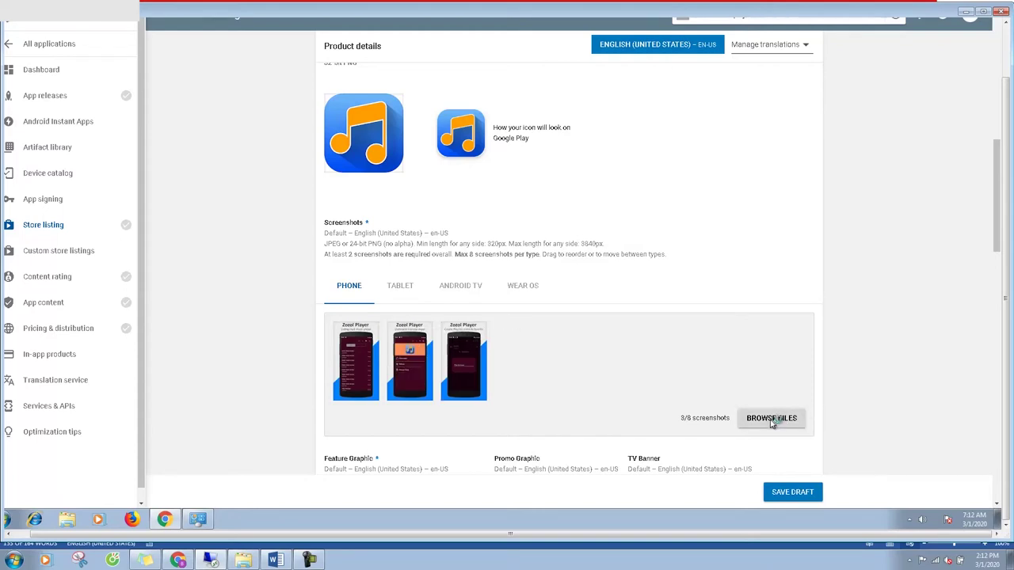
left_click(768, 420)
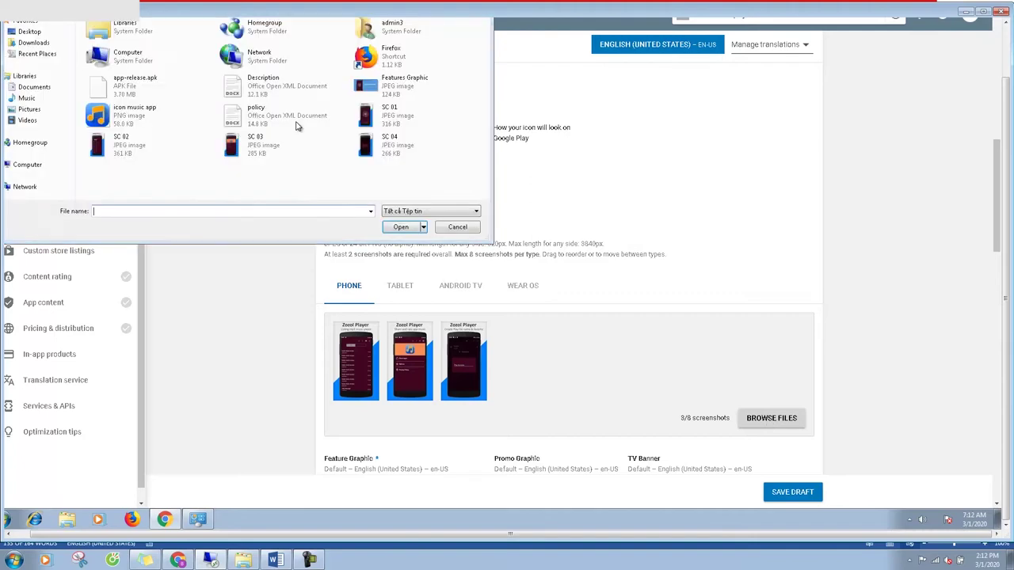
left_click(402, 226)
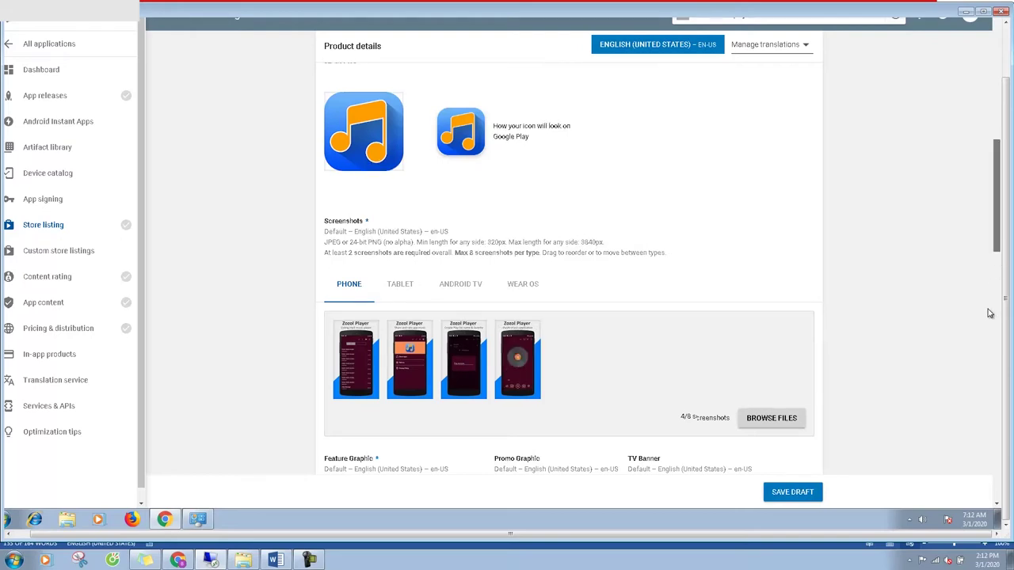
- Upload the 'Features Graphic' banner file as the store listing's feature graphic
scroll(989, 314, "down", 1)
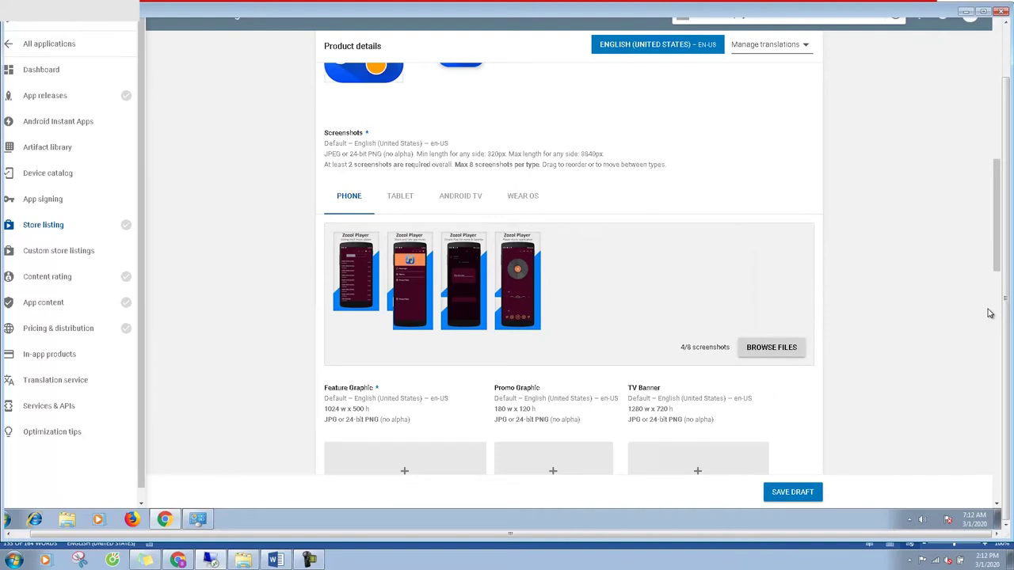
scroll(988, 313, "down", 2)
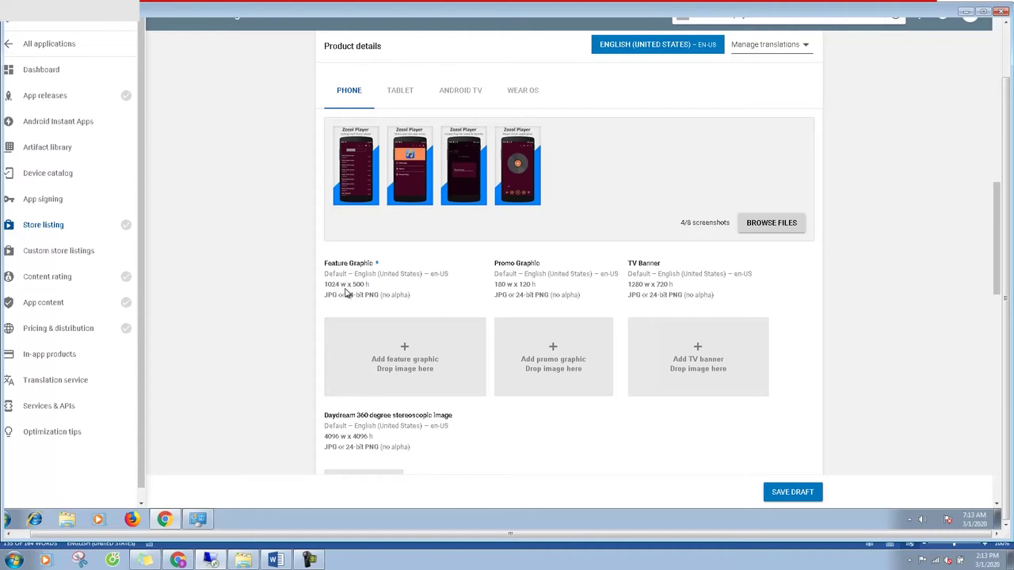
left_click(411, 386)
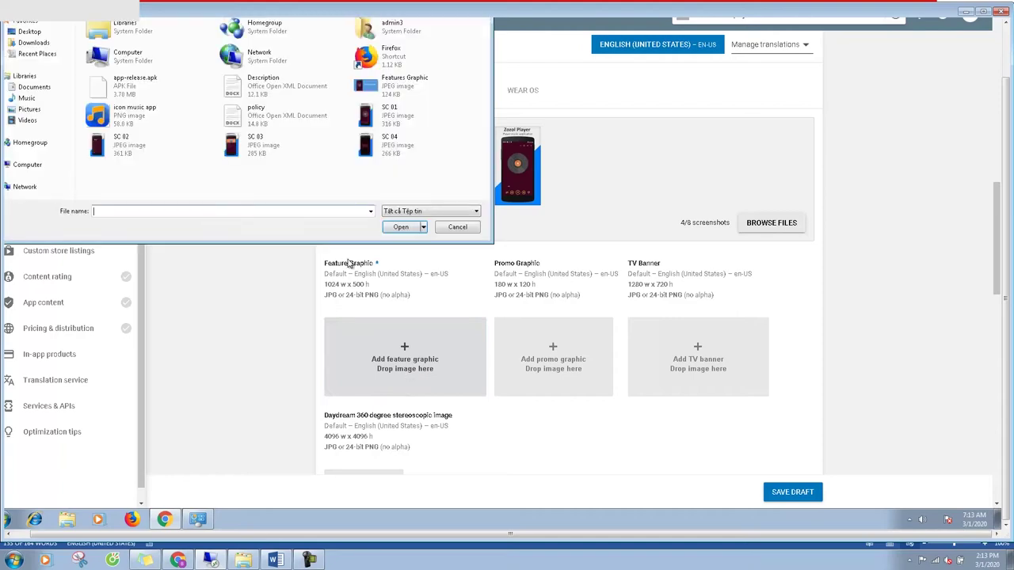
left_click(382, 96)
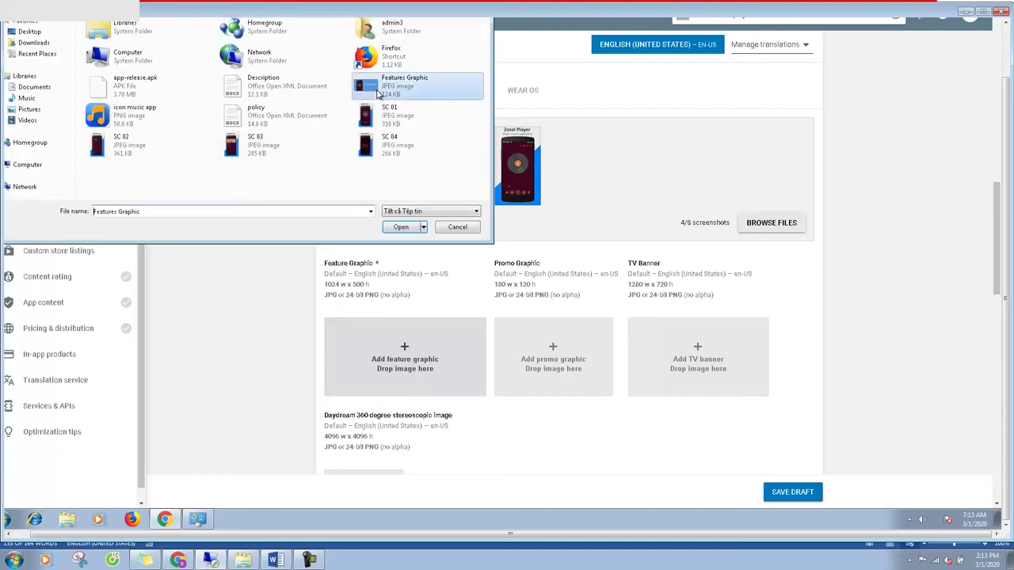
left_click(402, 227)
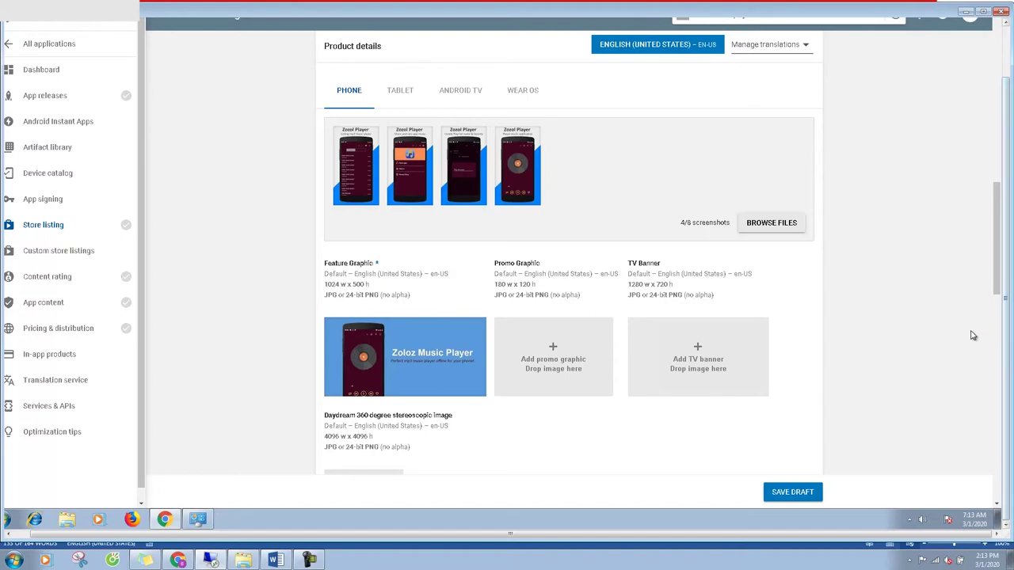
left_click_drag(1000, 295, 1004, 354)
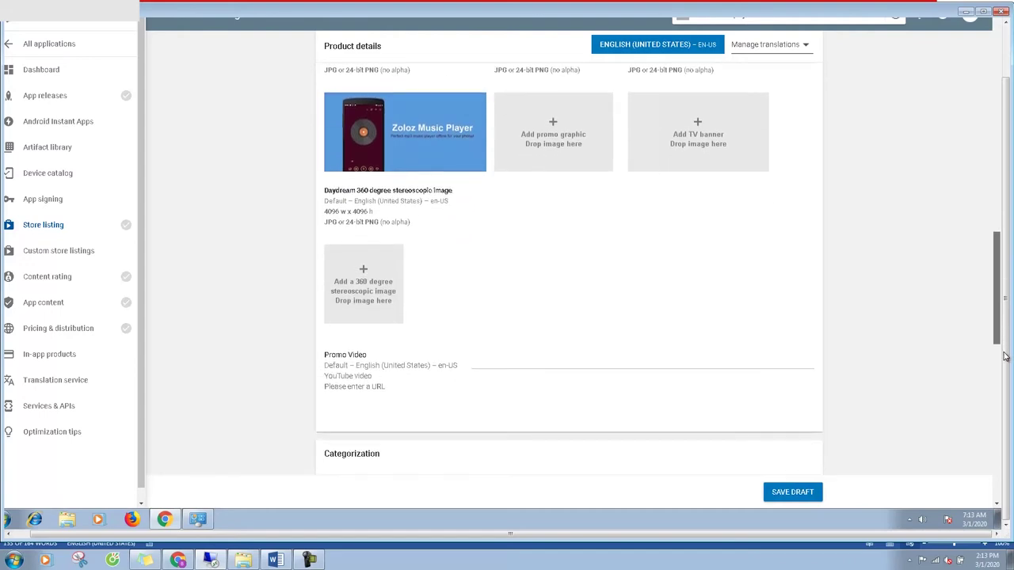
- Set the application type to Applications
scroll(918, 371, "down", 1)
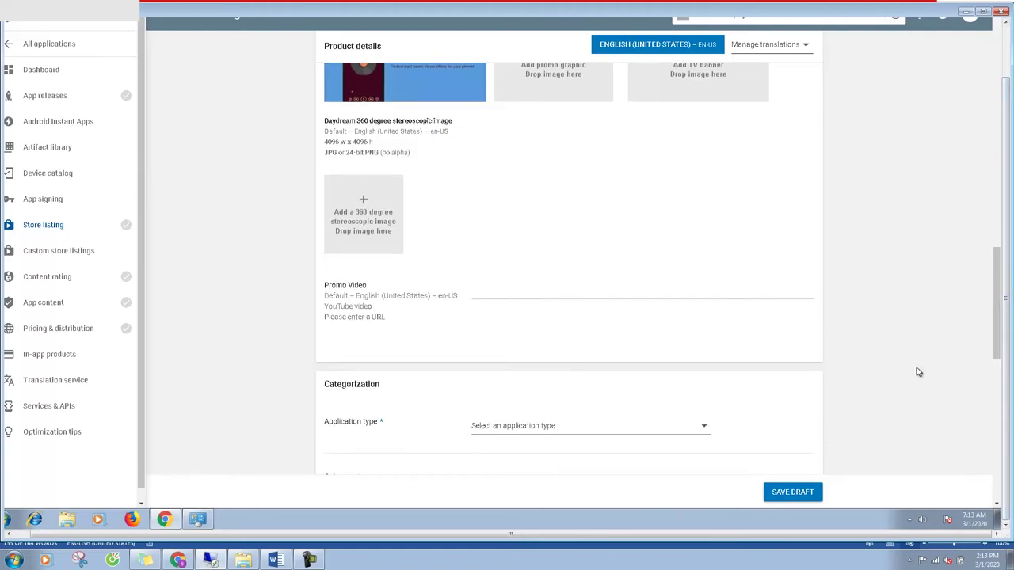
scroll(917, 371, "down", 2)
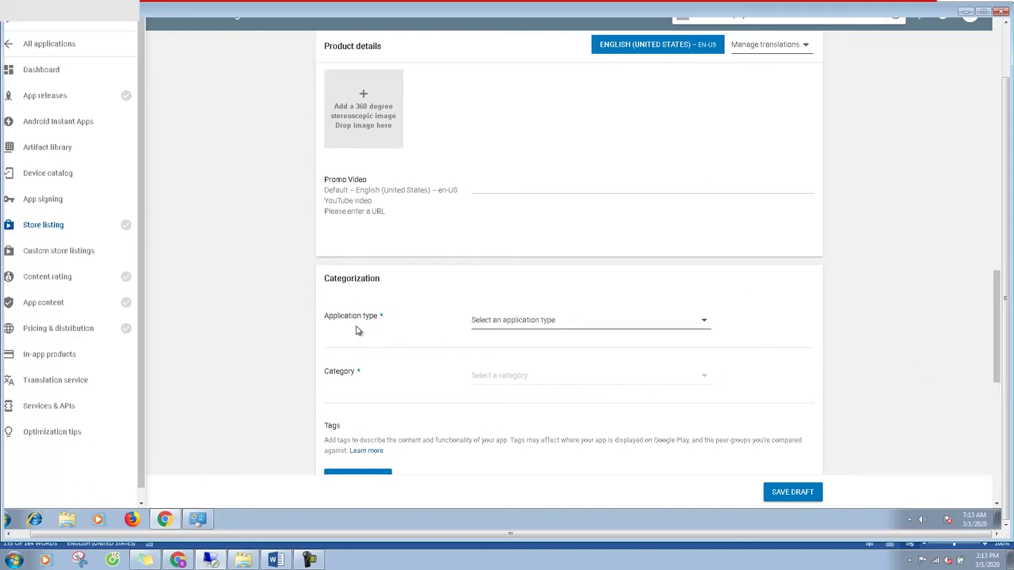
left_click(700, 328)
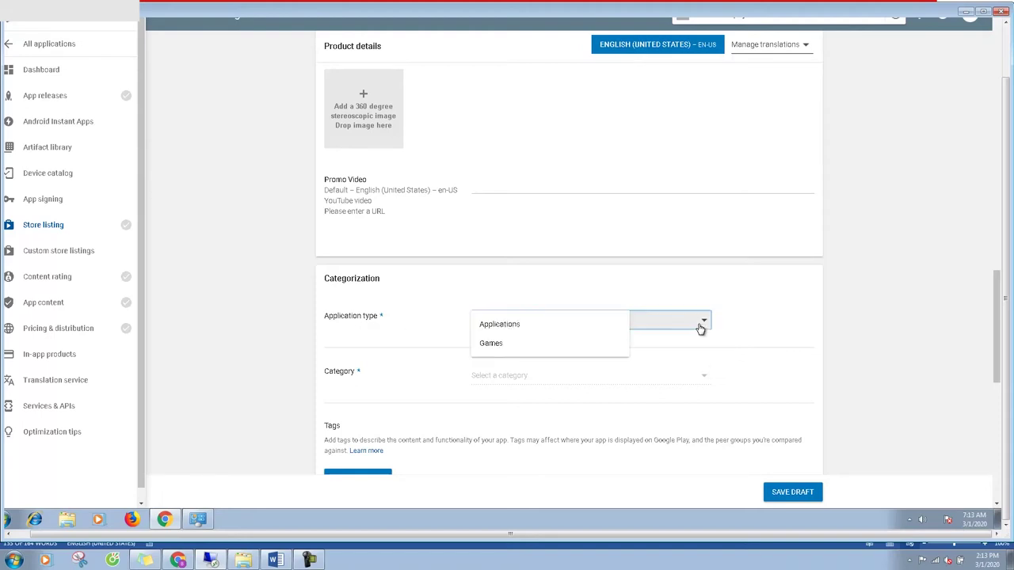
left_click(501, 325)
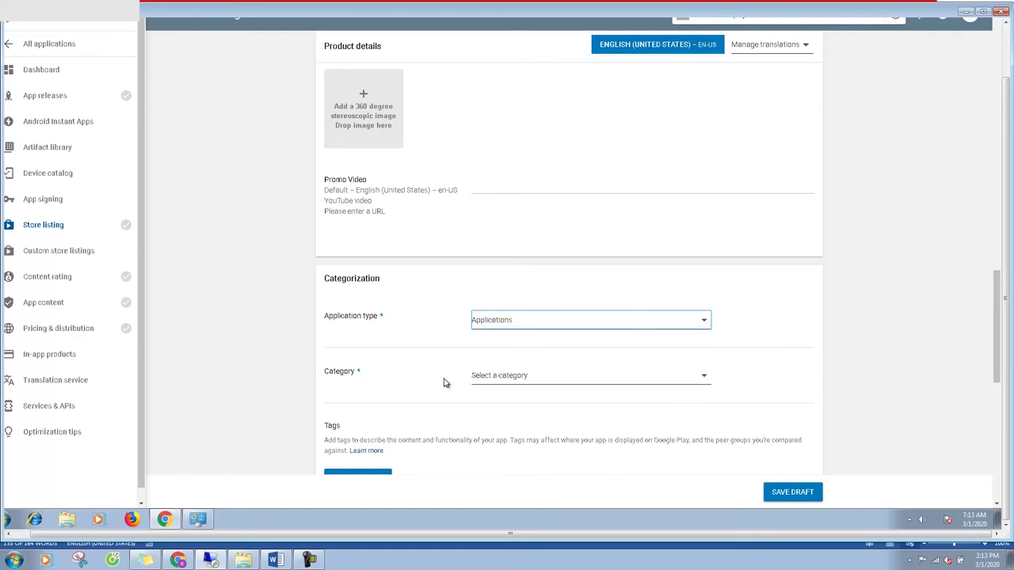
- Choose Music & Audio from the category list
left_click(698, 384)
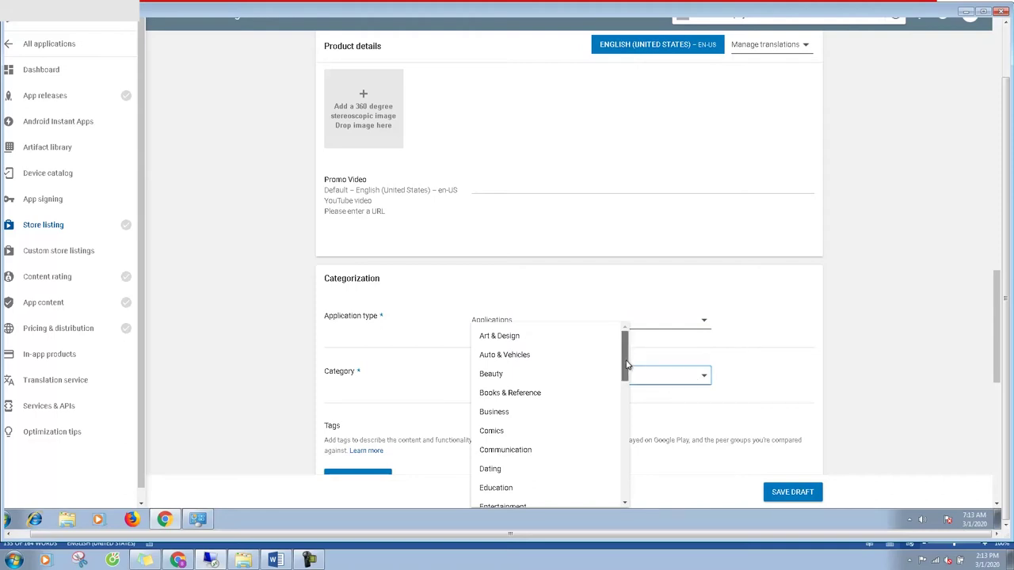
scroll(626, 360, "down", 1)
scroll(626, 396, "down", 1)
scroll(626, 400, "down", 1)
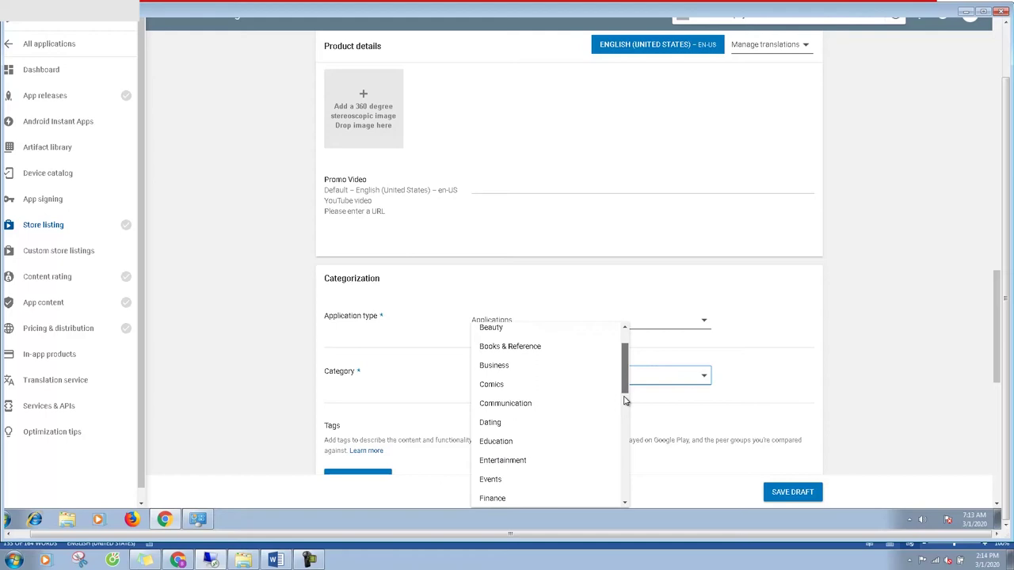
scroll(624, 420, "down", 1)
scroll(624, 425, "down", 3)
scroll(624, 431, "down", 1)
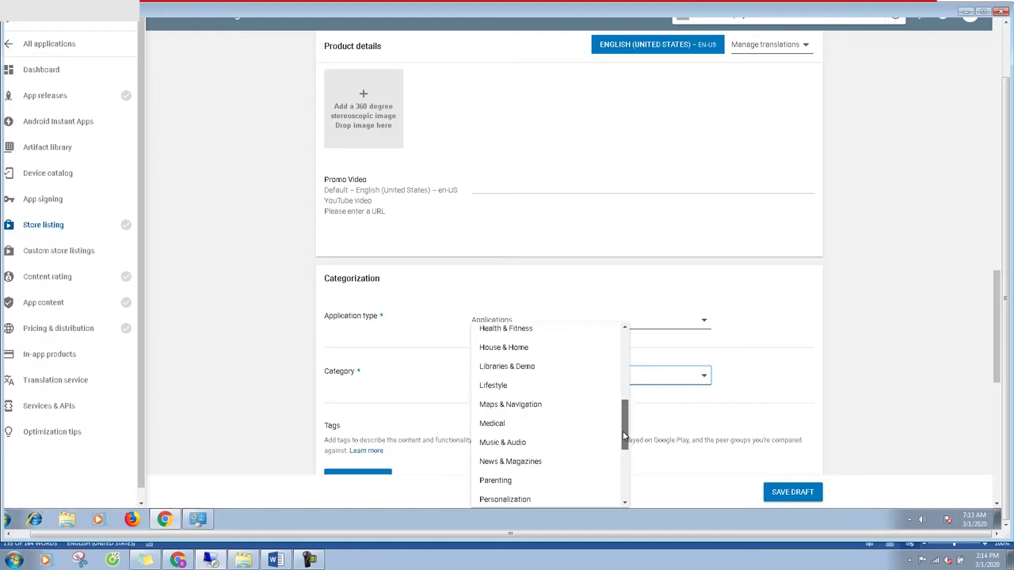
scroll(624, 443, "down", 1)
scroll(626, 464, "down", 2)
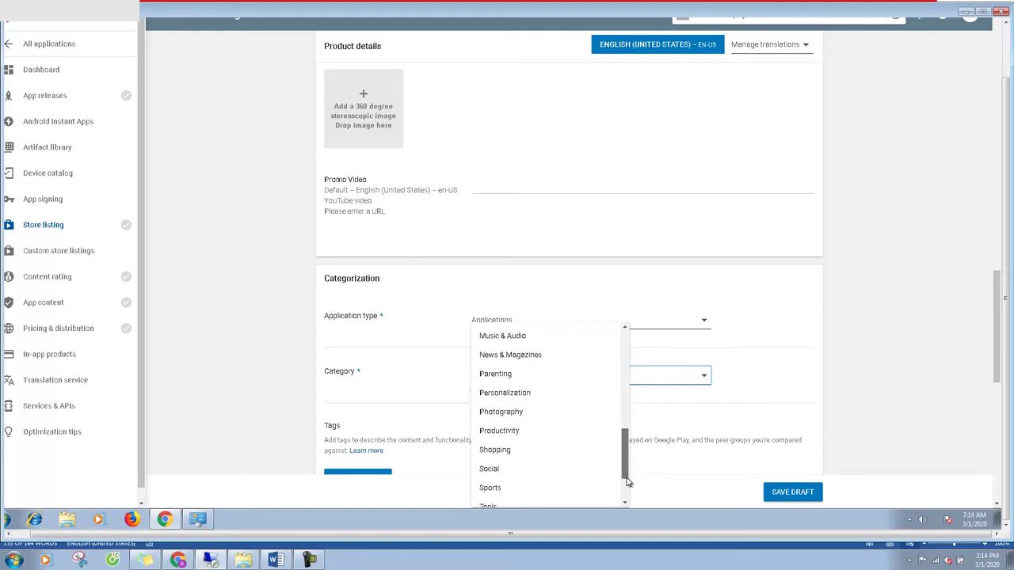
scroll(626, 487, "down", 2)
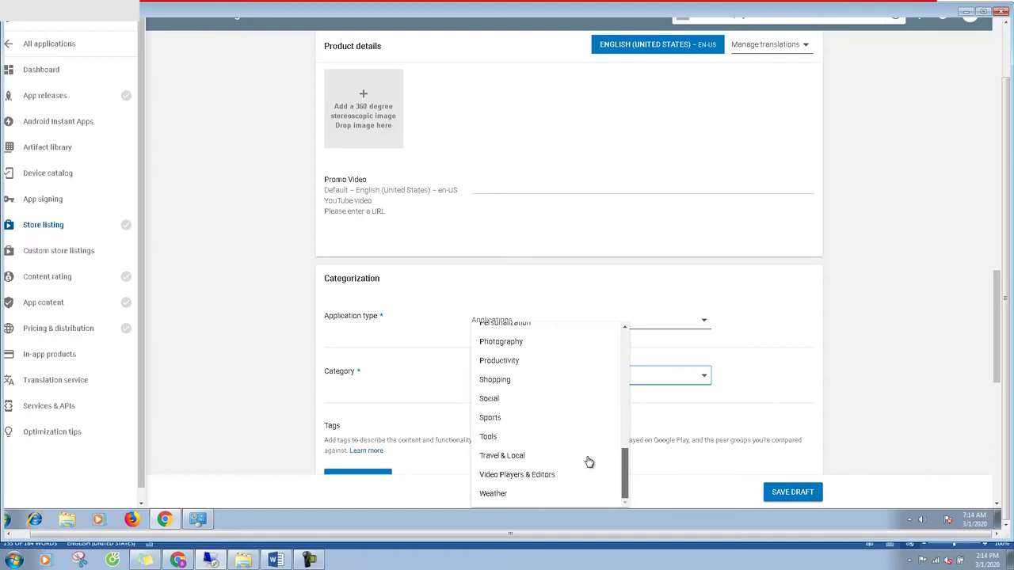
scroll(588, 463, "down", 1)
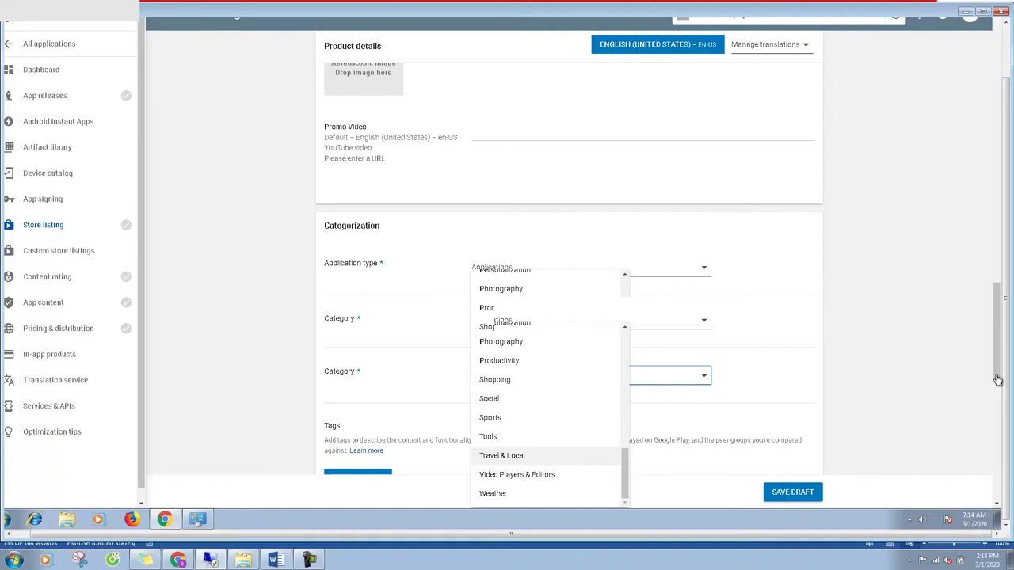
scroll(996, 388, "down", 2)
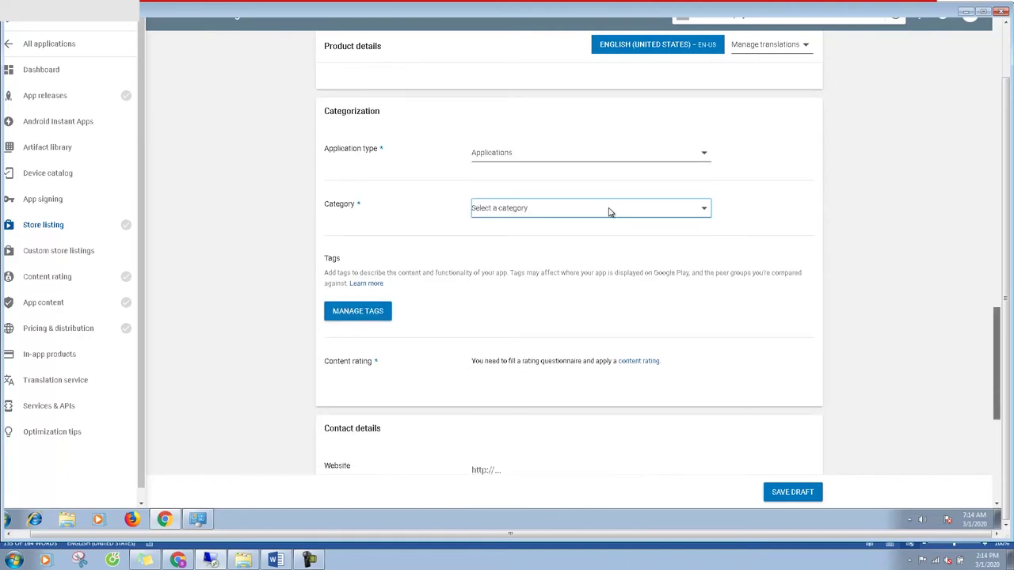
scroll(705, 215, "down", 1)
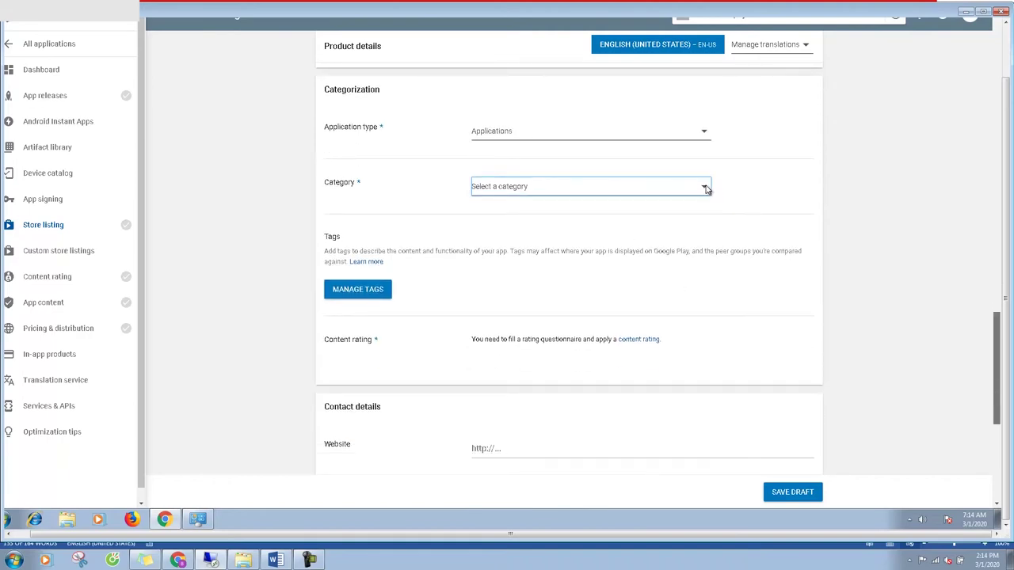
scroll(705, 182, "down", 1)
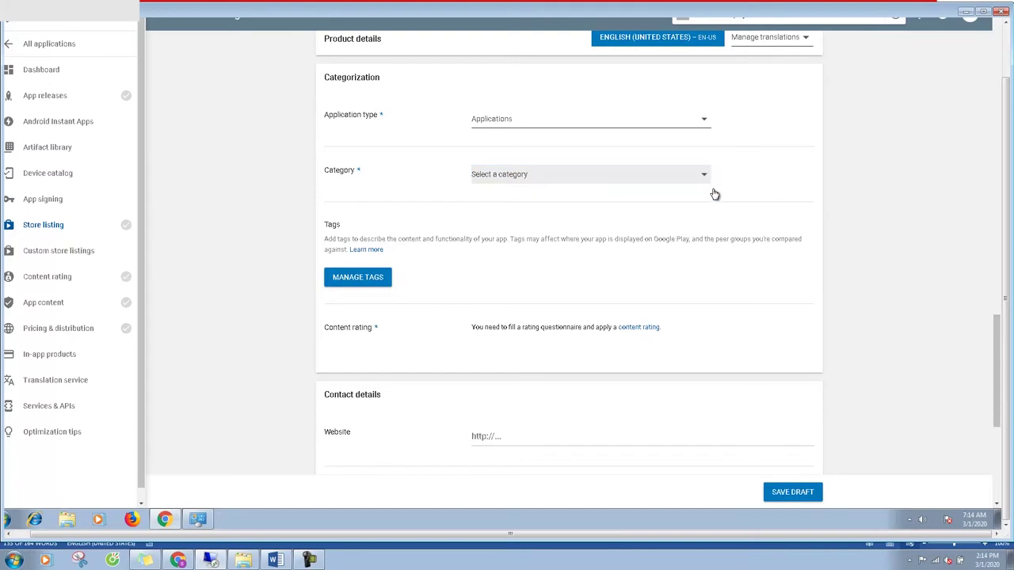
left_click(705, 178)
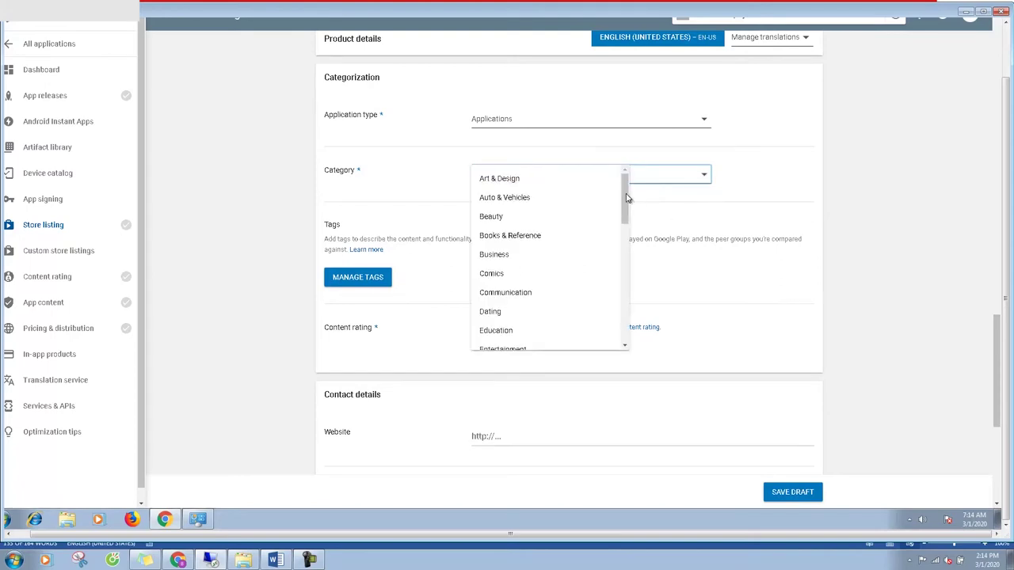
scroll(624, 214, "down", 2)
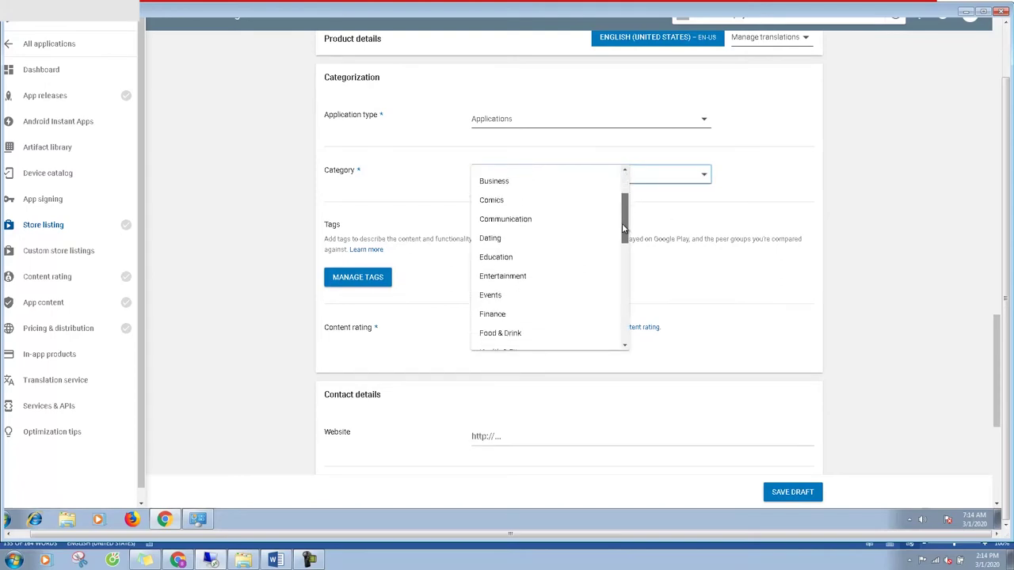
scroll(560, 292, "down", 1)
scroll(561, 290, "down", 4)
scroll(562, 290, "down", 1)
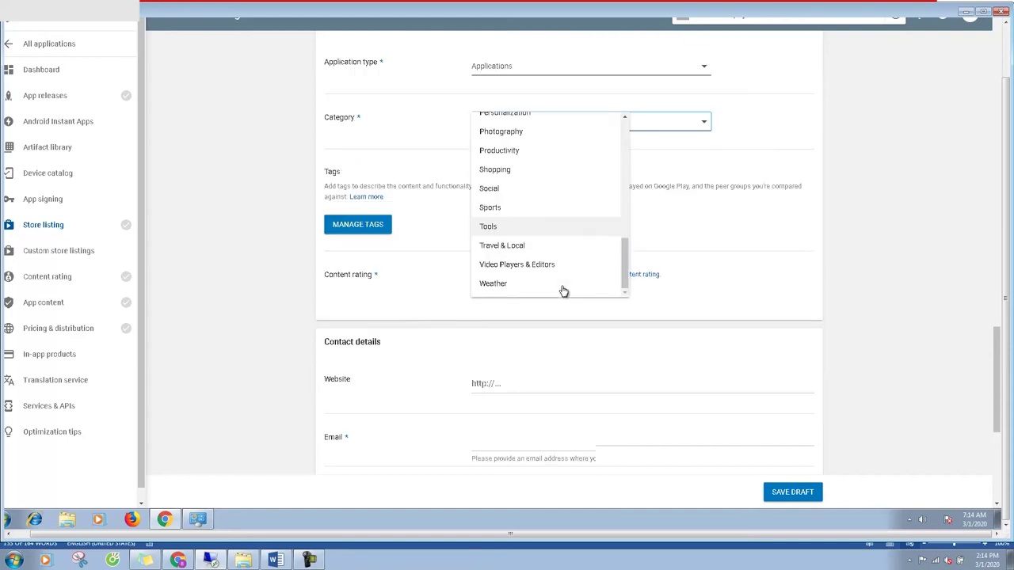
scroll(562, 290, "down", 1)
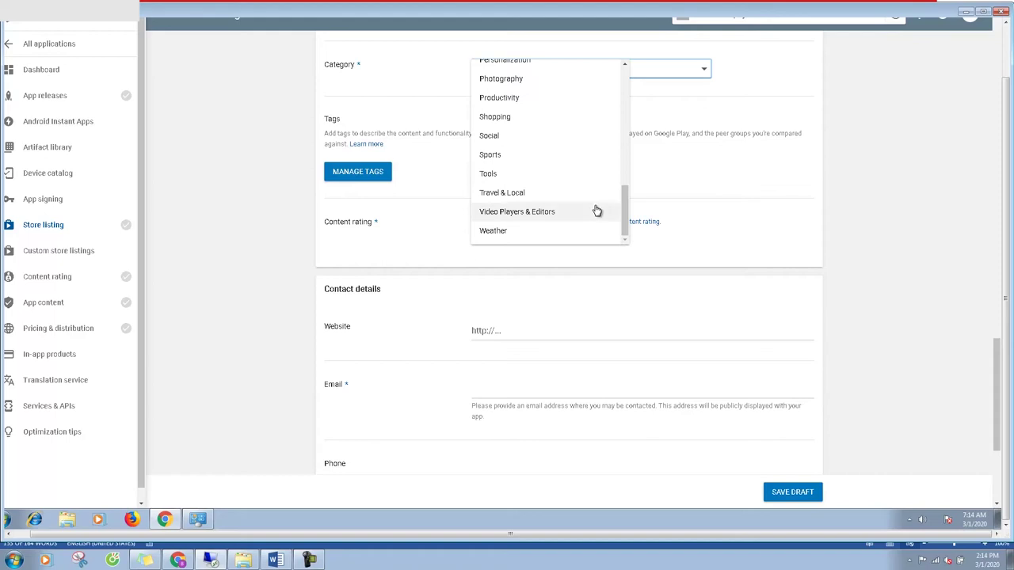
scroll(589, 211, "up", 1)
scroll(589, 212, "up", 1)
scroll(589, 212, "up", 1)
scroll(555, 194, "up", 1)
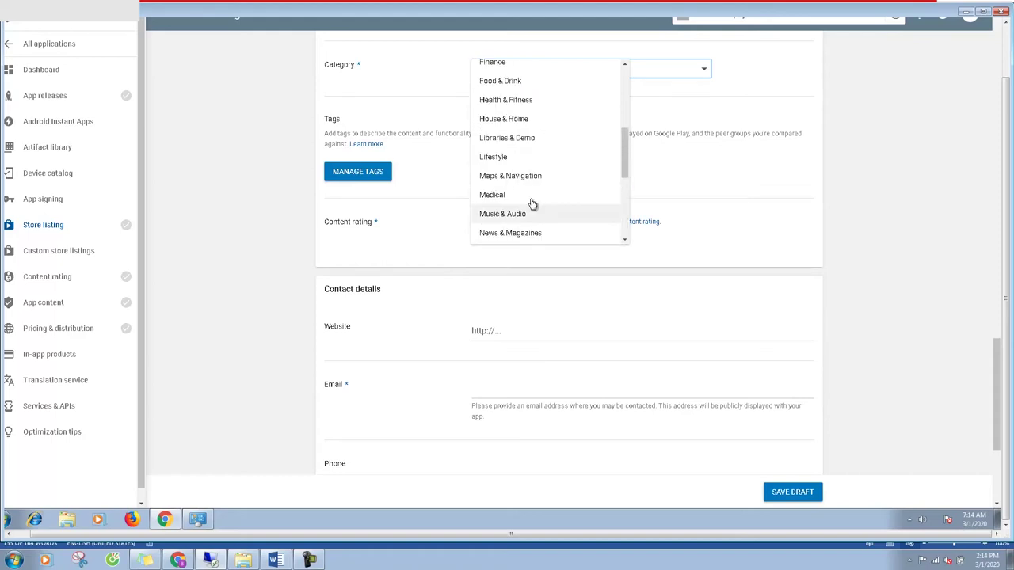
left_click(607, 225)
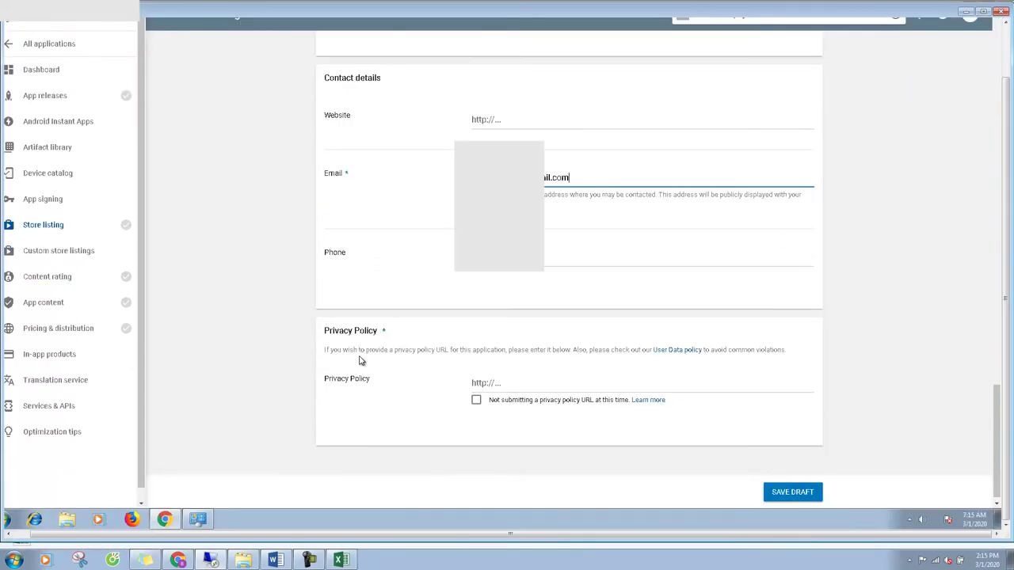
- Copy the privacy policy link from the policy document for the Privacy Policy field
left_click(523, 385)
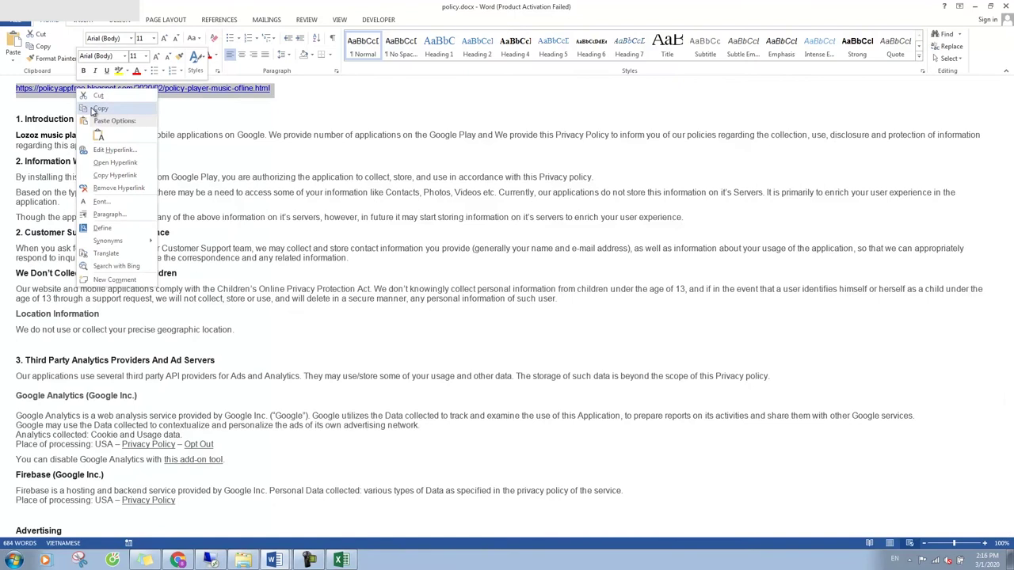
left_click(88, 109)
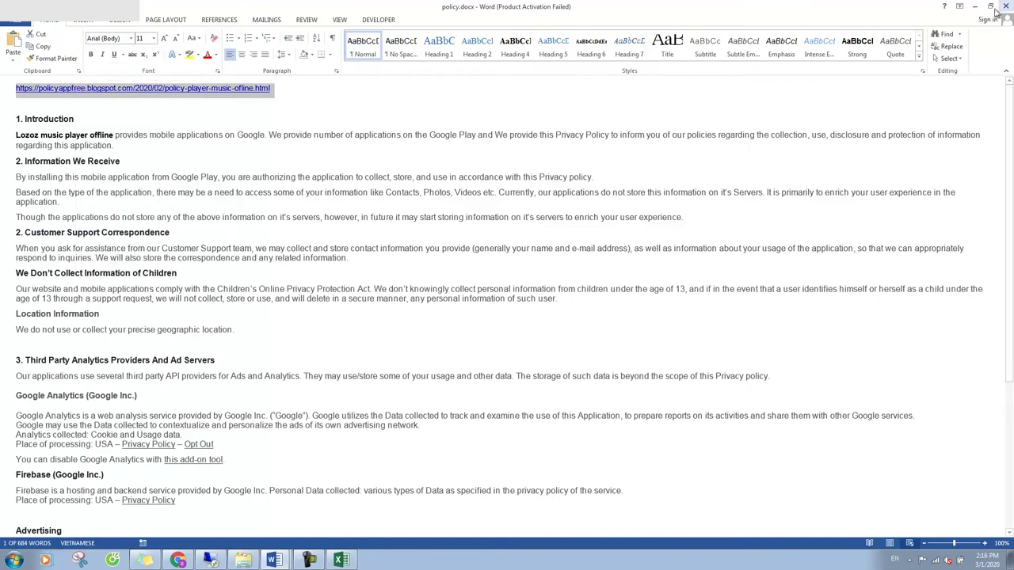
left_click(973, 6)
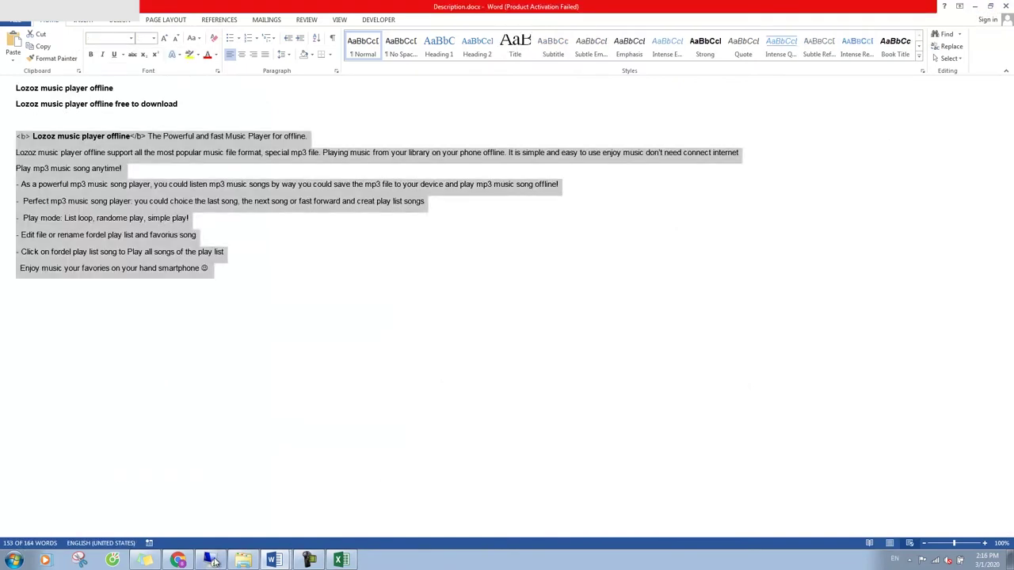
left_click(210, 560)
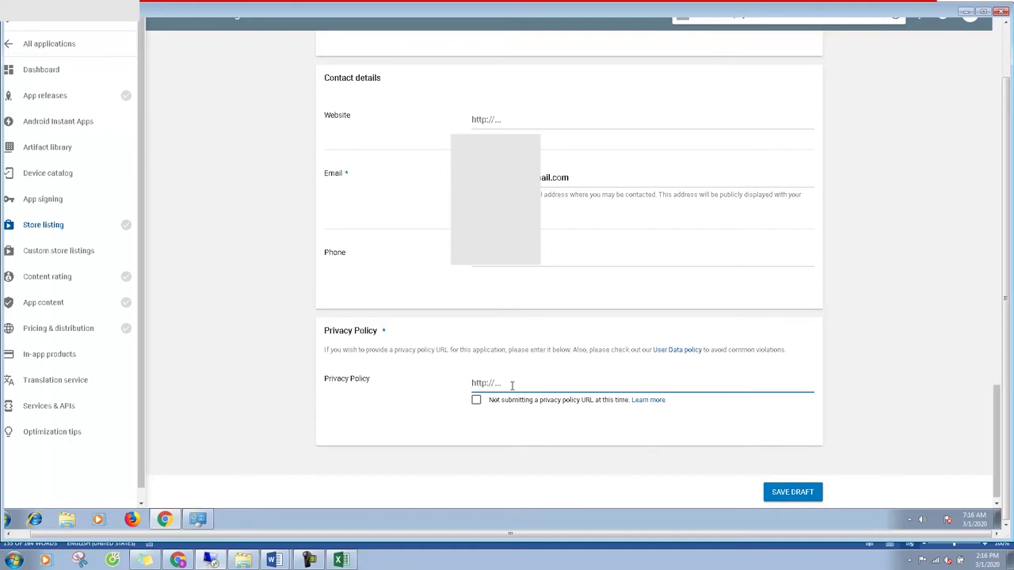
- Paste the privacy policy URL and save the store listing as a draft
type("https://policyappfree.blogspot.com/2020/02/policy-player-music-ofline.html")
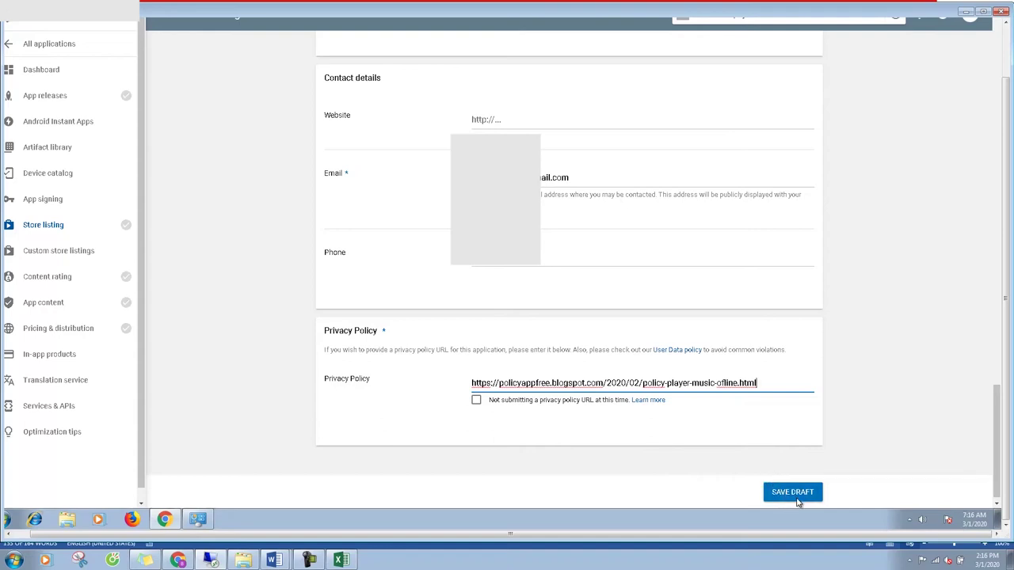
left_click(794, 497)
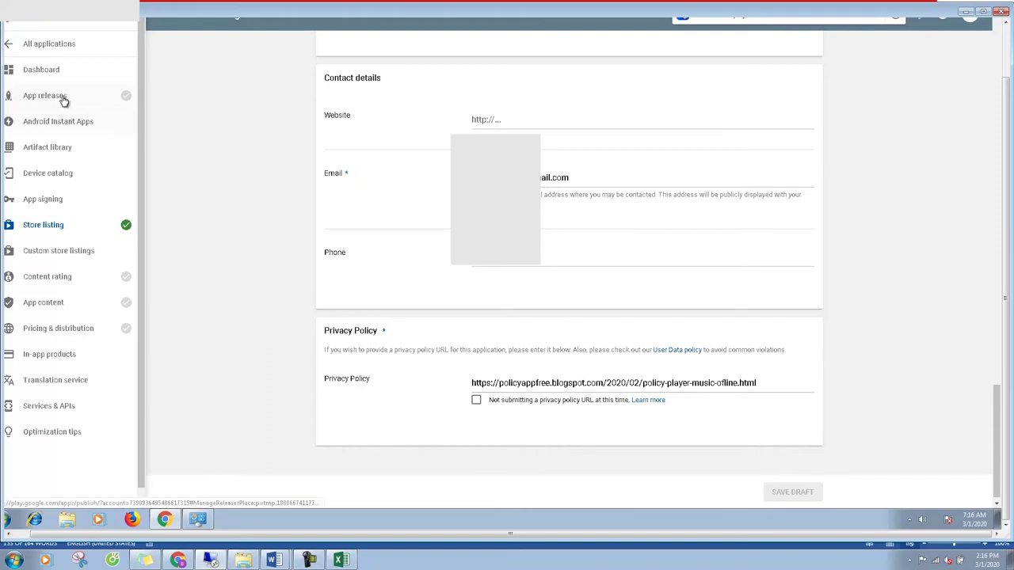
- Check Content rating, which first requires an APK, then go to App releases
left_click(79, 283)
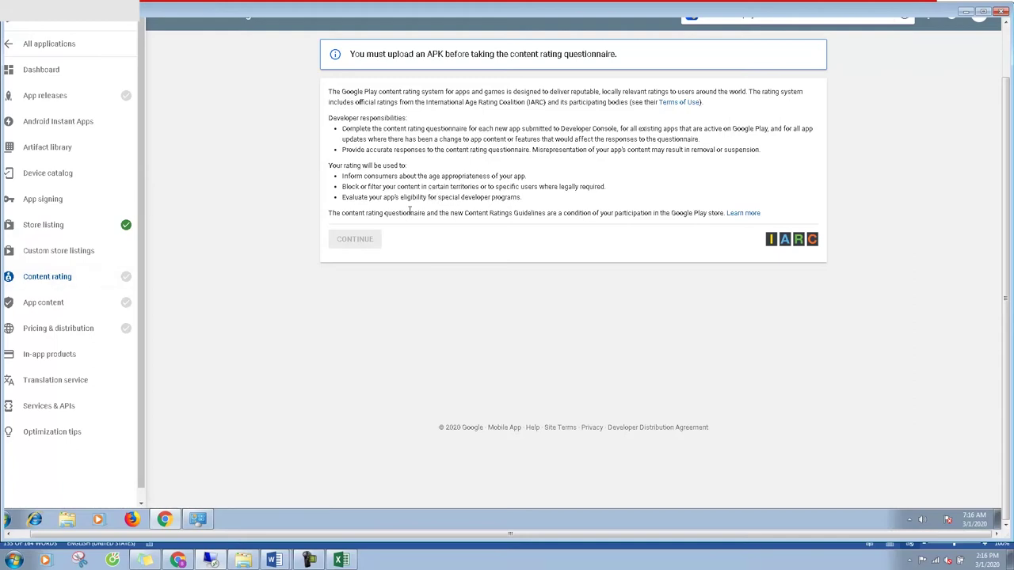
left_click(61, 100)
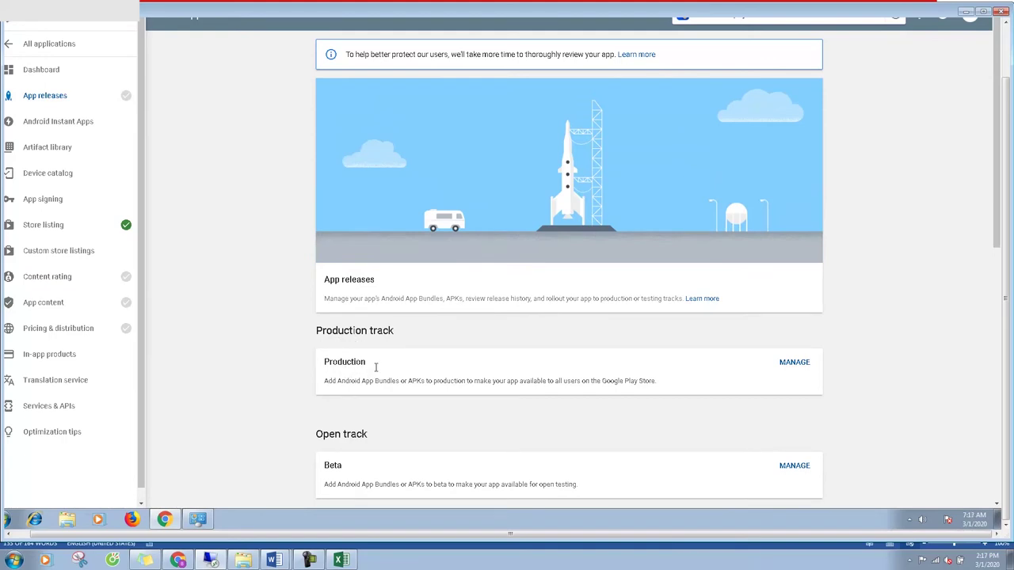
- Create a new Production release, opting out of Google-managed app signing and confirming the opt-out
left_click(799, 366)
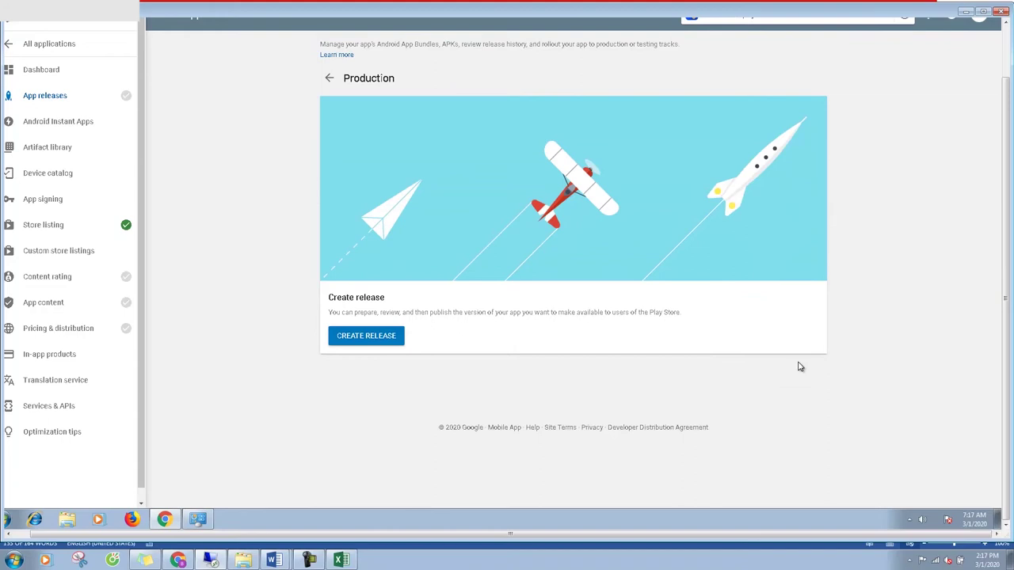
left_click(362, 342)
left_click(374, 343)
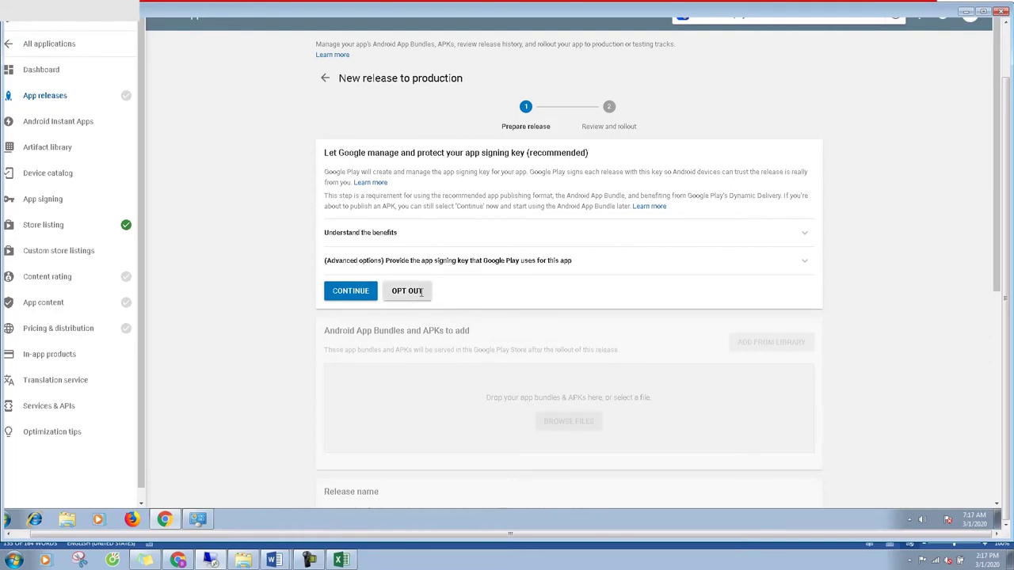
left_click(421, 291)
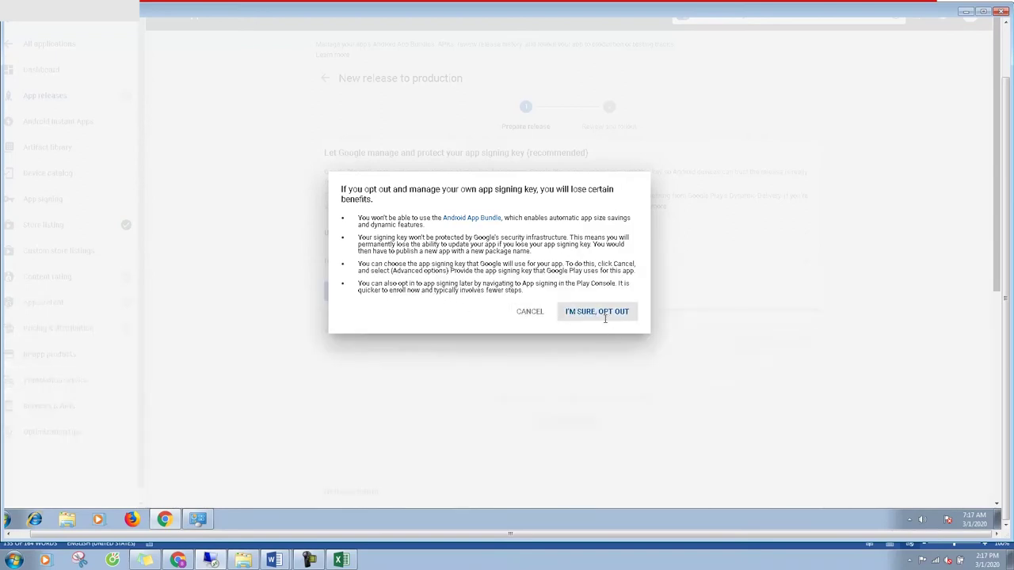
left_click(606, 314)
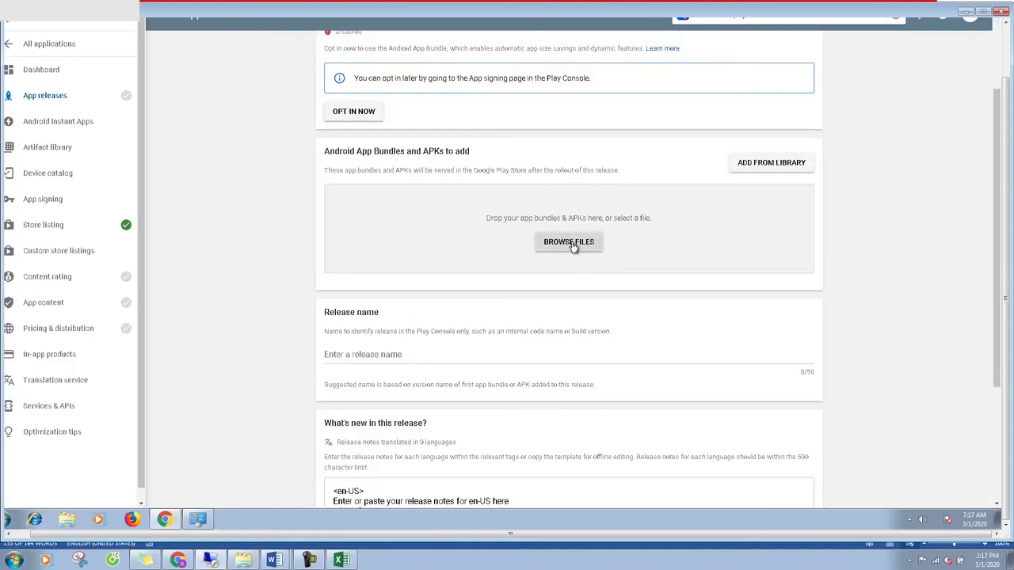
- Upload app-release.apk to the production release so the release name fills in as 1.0.0
left_click(572, 247)
left_click(567, 246)
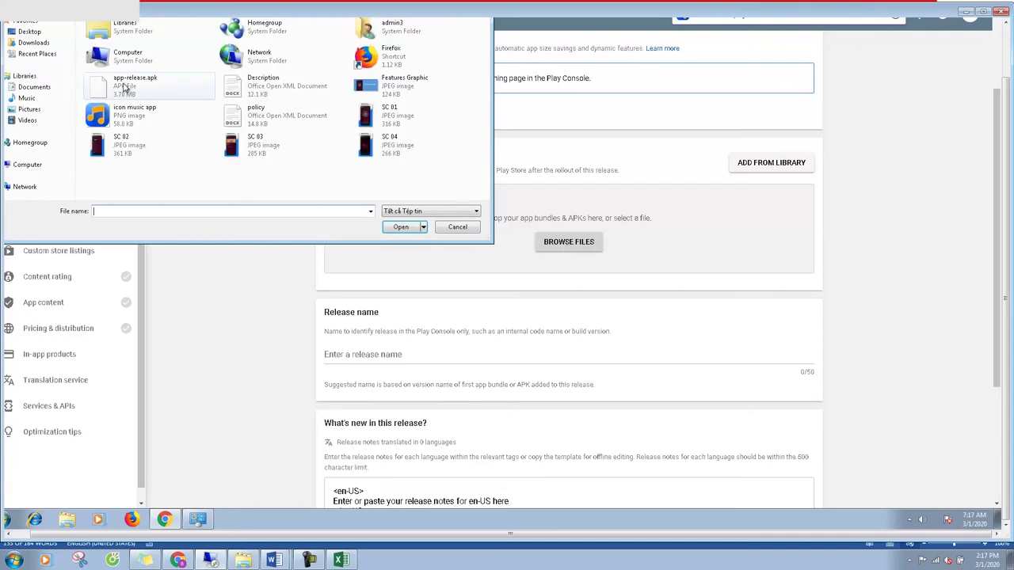
mouse_move(131, 82)
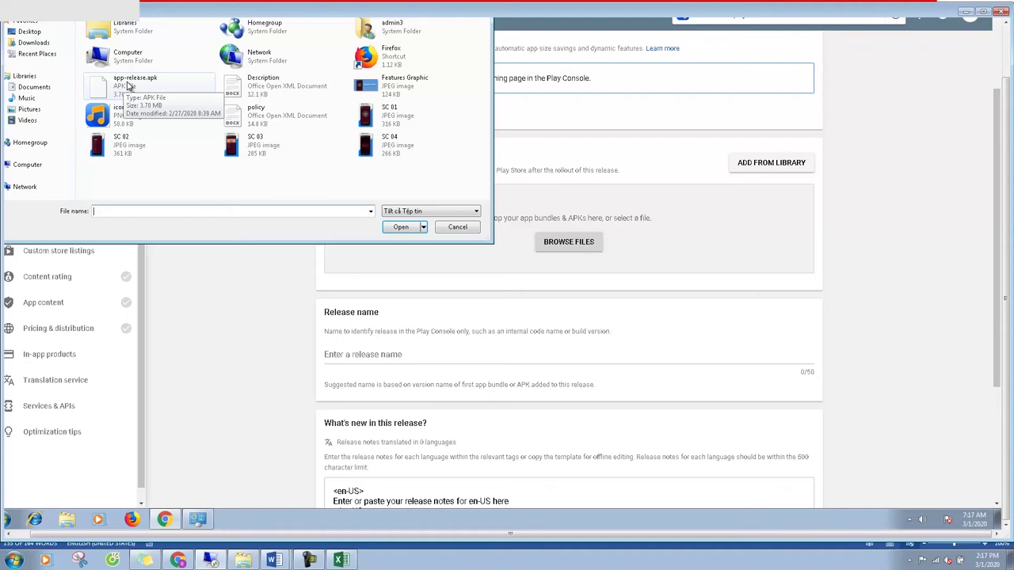
left_click(154, 89)
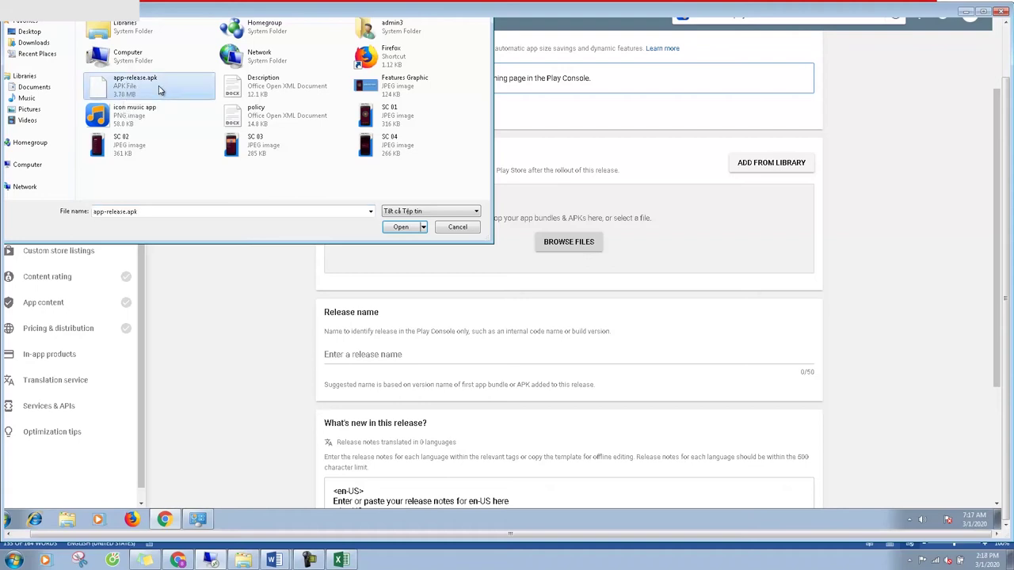
left_click(400, 227)
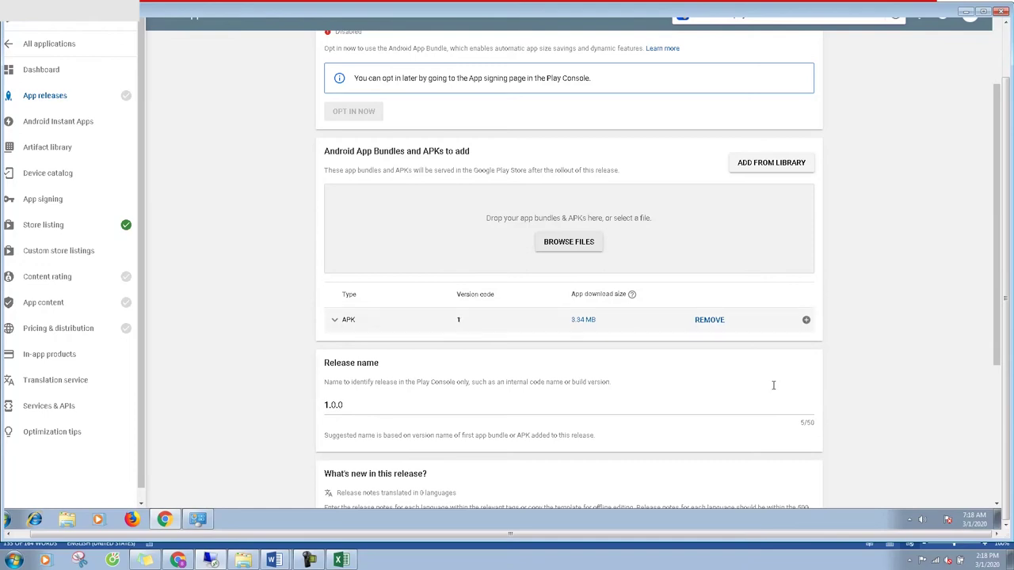
scroll(895, 432, "down", 1)
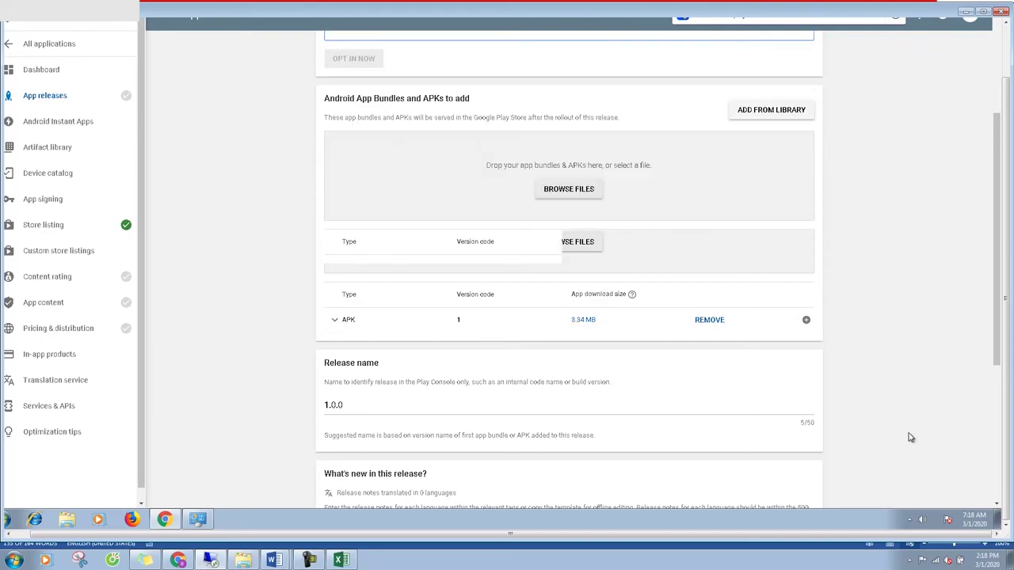
scroll(912, 437, "down", 3)
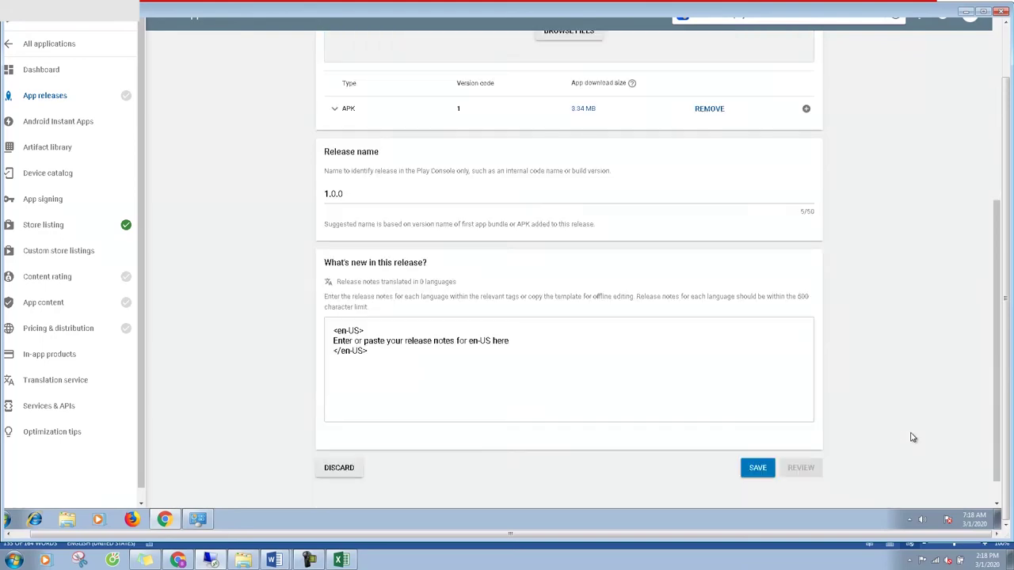
scroll(912, 437, "down", 1)
- Save the production release and scroll through the 'Confirm rollout to production: 1.0.0' review
left_click(752, 435)
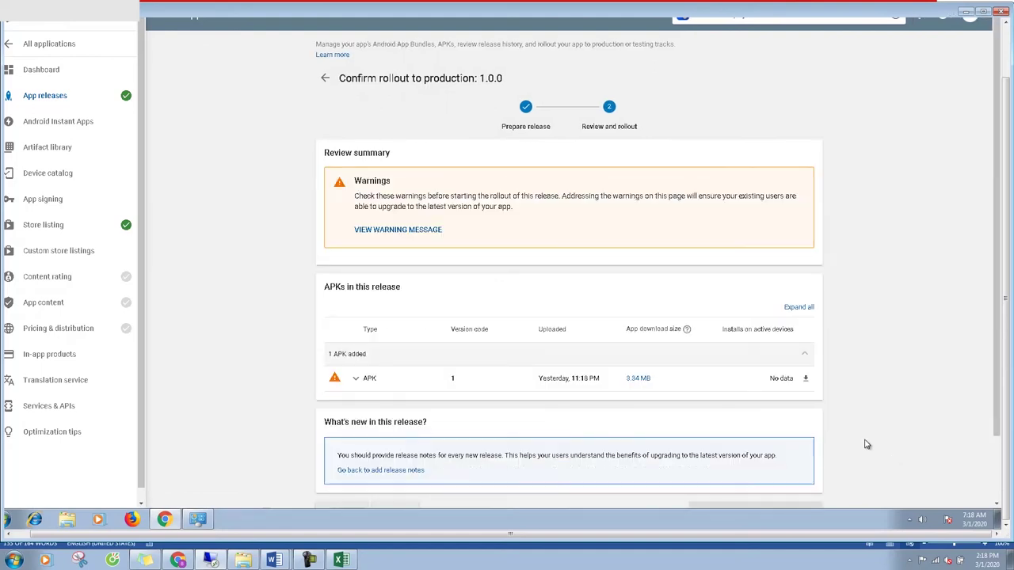
scroll(866, 444, "down", 1)
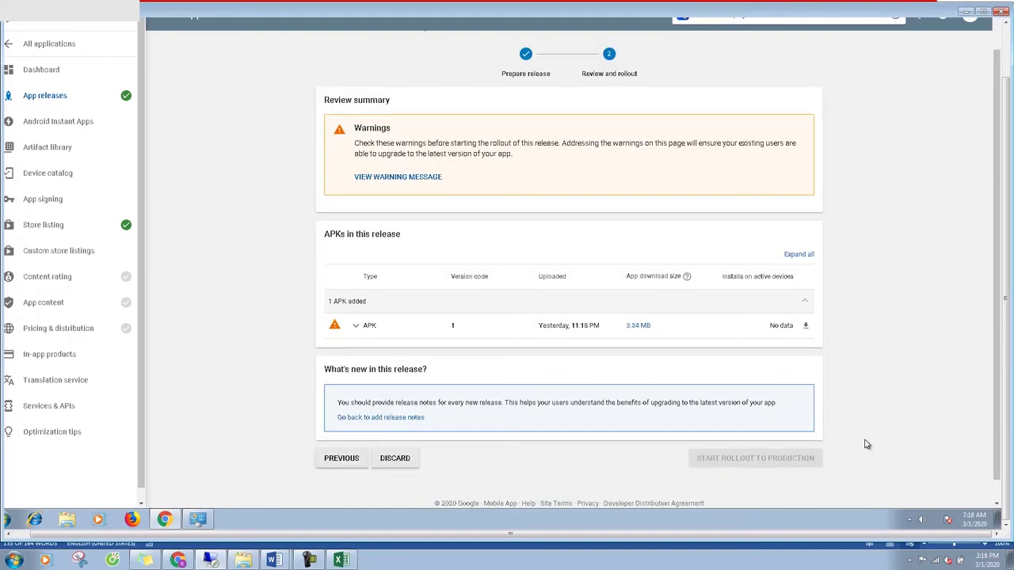
scroll(865, 444, "down", 1)
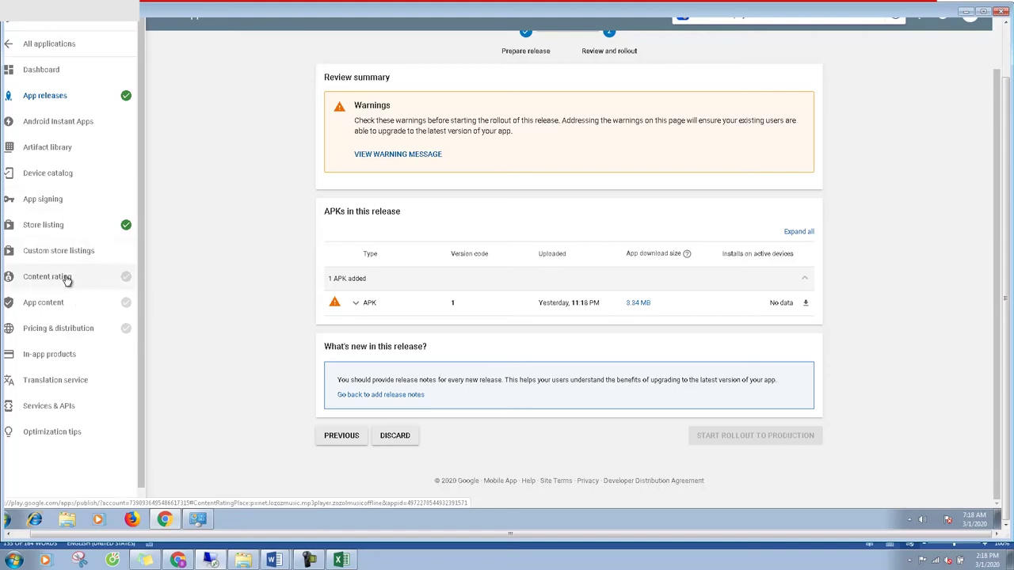
- Open the Content rating questionnaire and enter the contact e-mail address in both e-mail fields
left_click(68, 279)
left_click(355, 205)
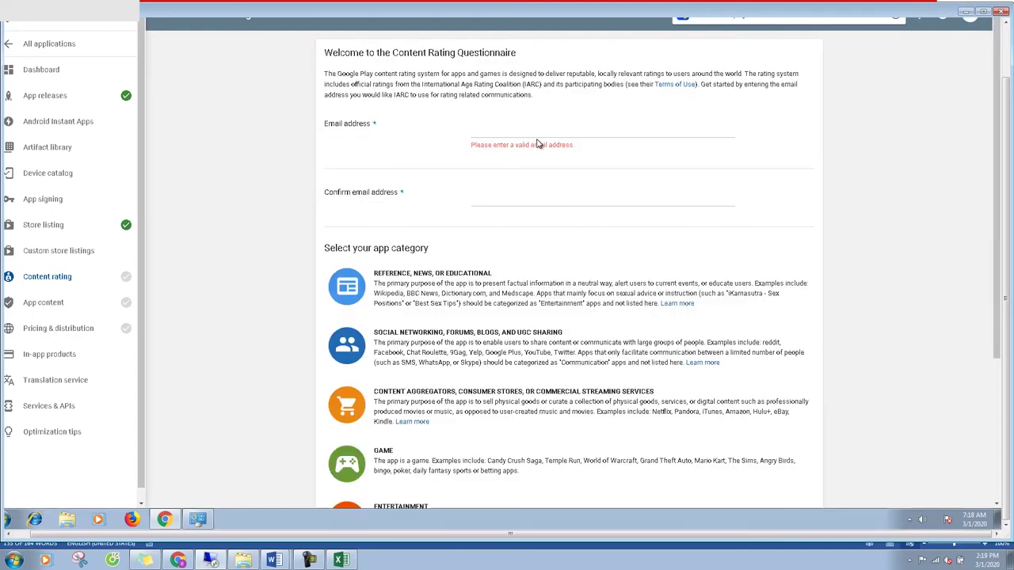
left_click(512, 134)
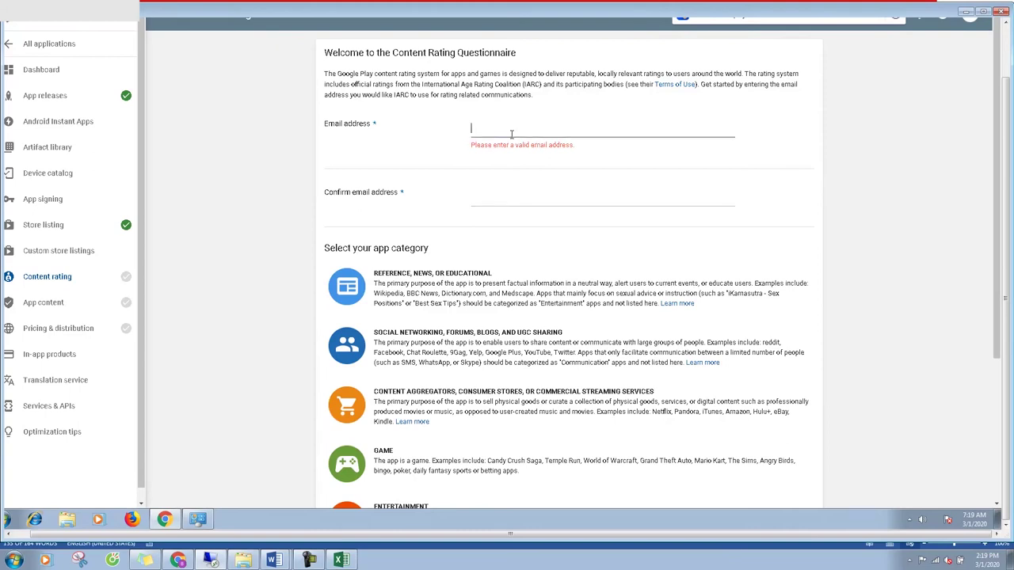
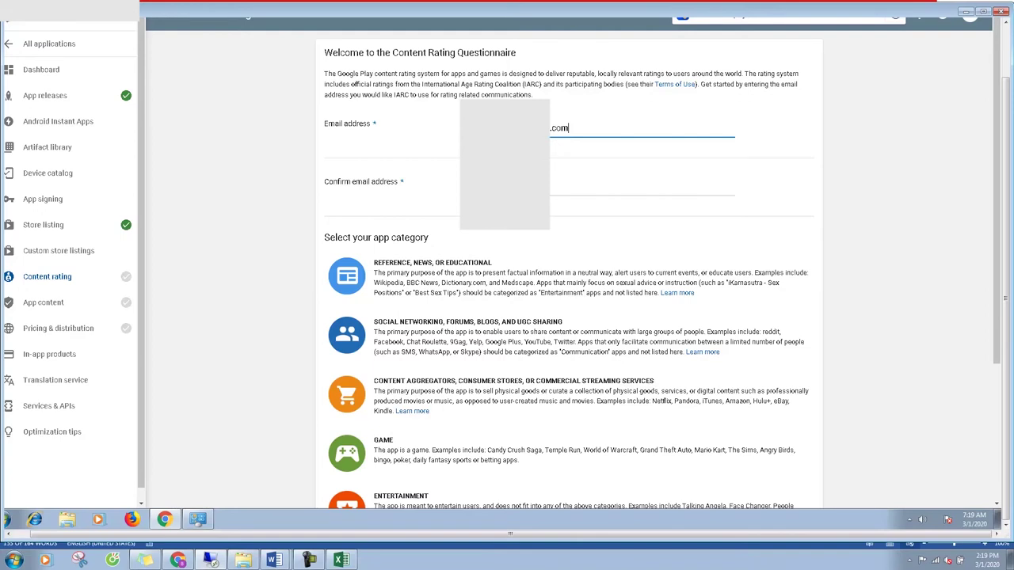
key("Tab")
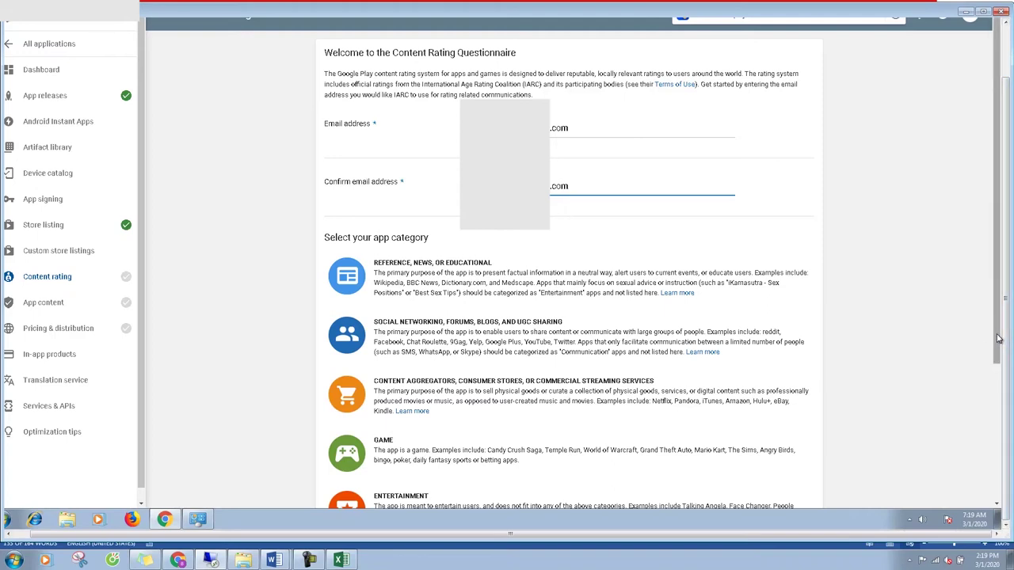
left_click(999, 384)
scroll(1000, 443, "down", 3)
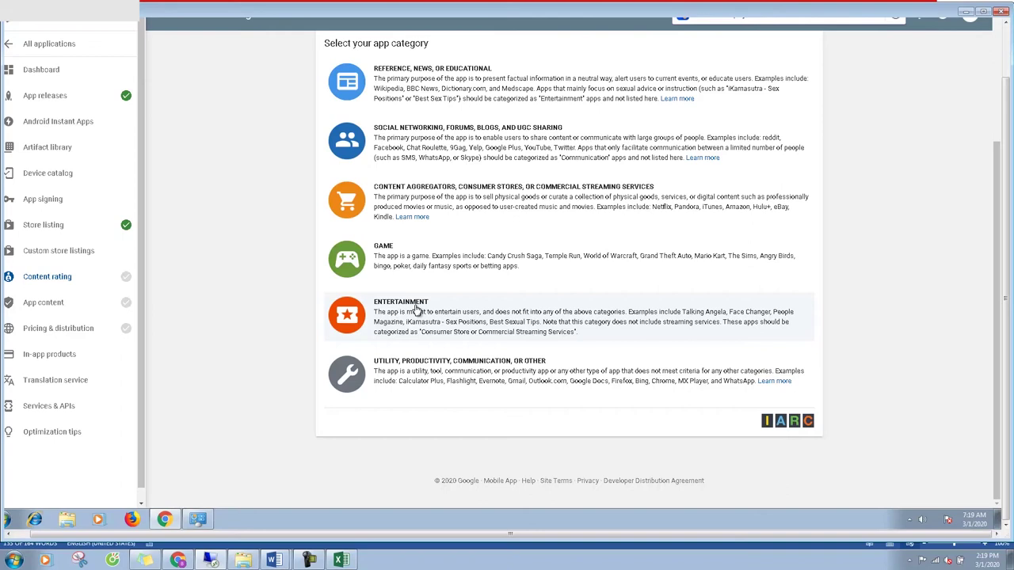
- Choose the Entertainment category and answer No to Violence, Fear, Sexuality and Gambling
left_click(567, 327)
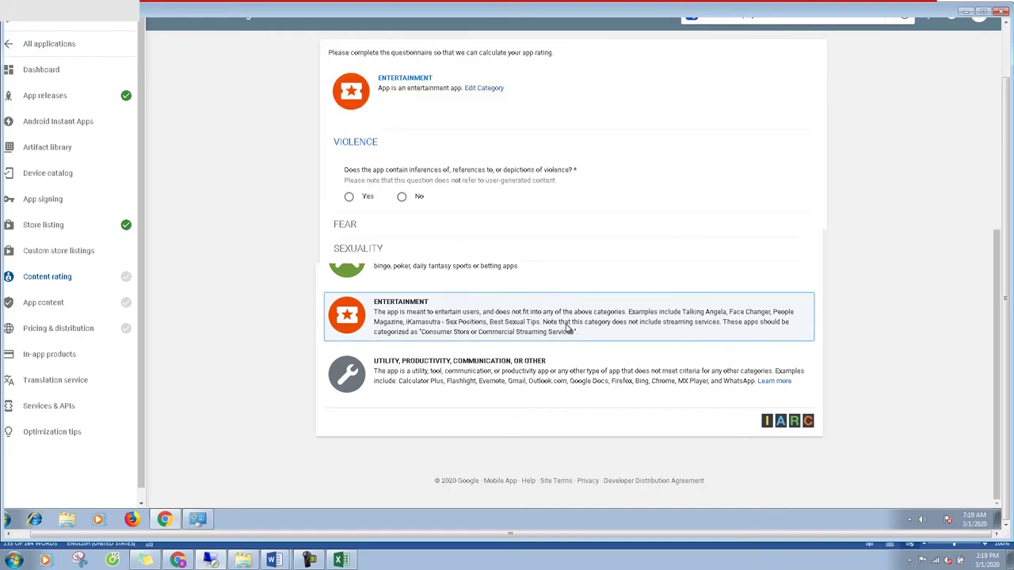
left_click(402, 198)
left_click(362, 227)
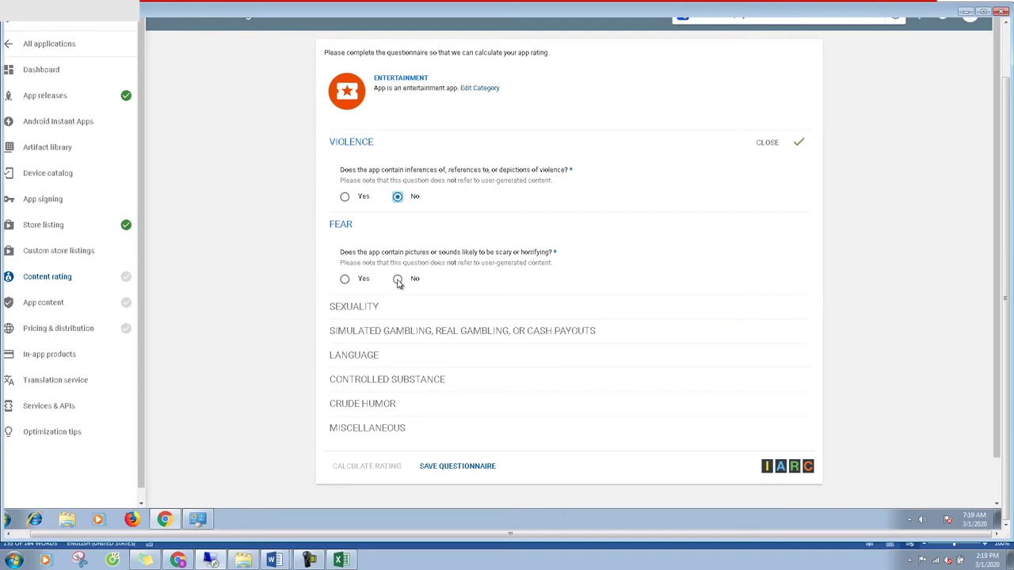
left_click(398, 281)
left_click(398, 364)
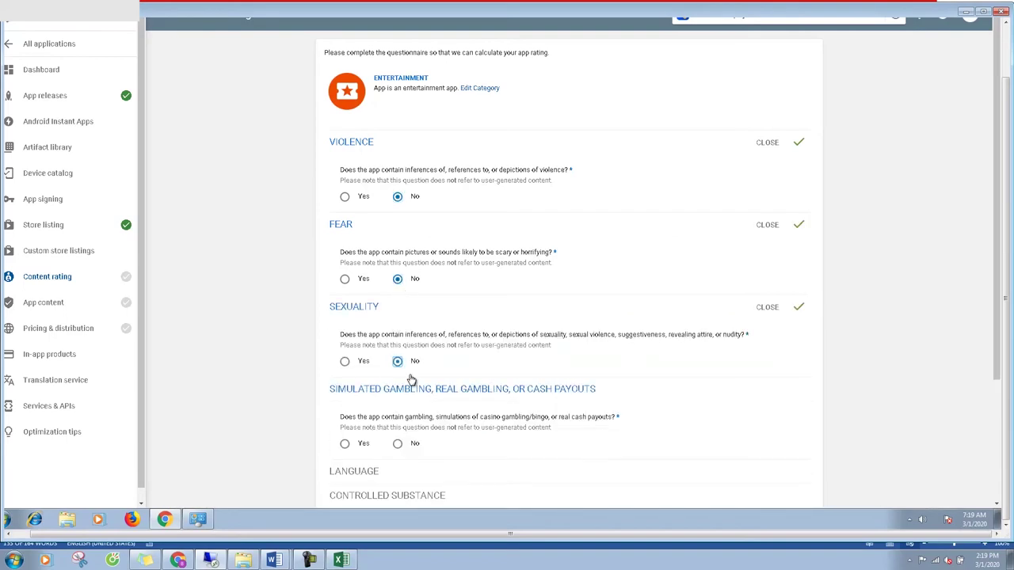
scroll(411, 381, "down", 1)
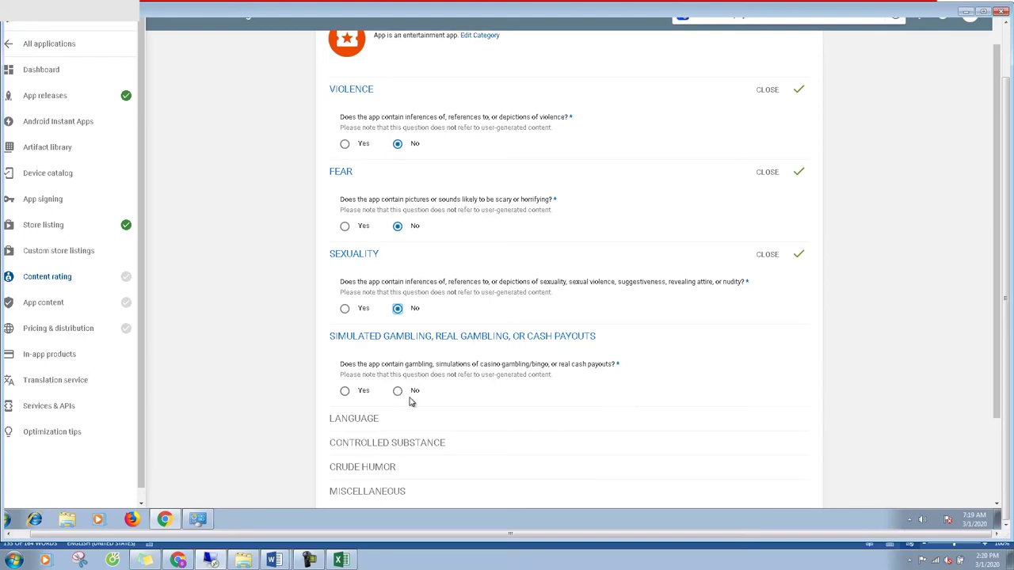
left_click(397, 390)
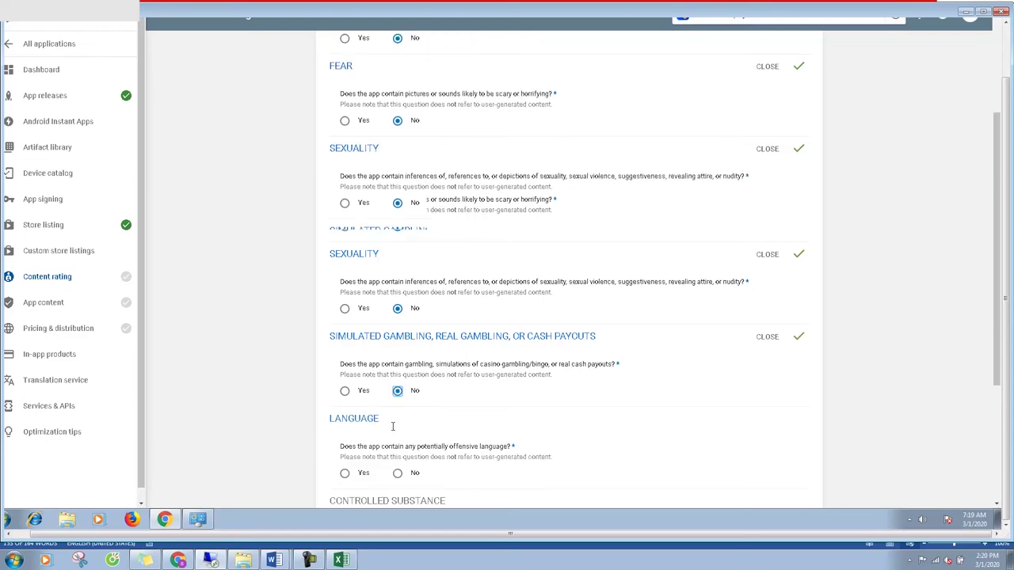
- Answer No to Language, Controlled Substance, Crude Humor and the Miscellaneous questions
scroll(411, 380, "down", 1)
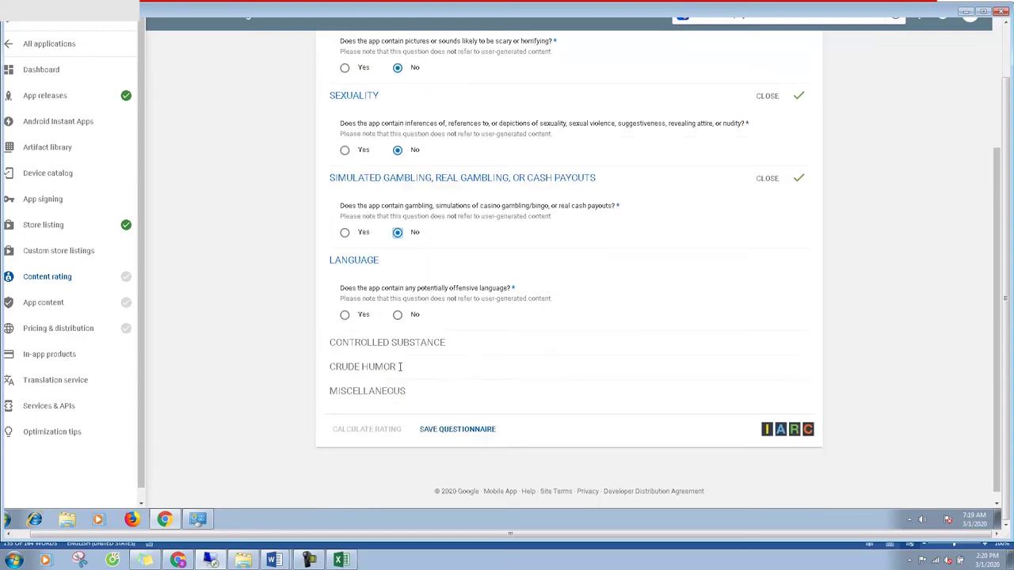
left_click(397, 315)
left_click(397, 398)
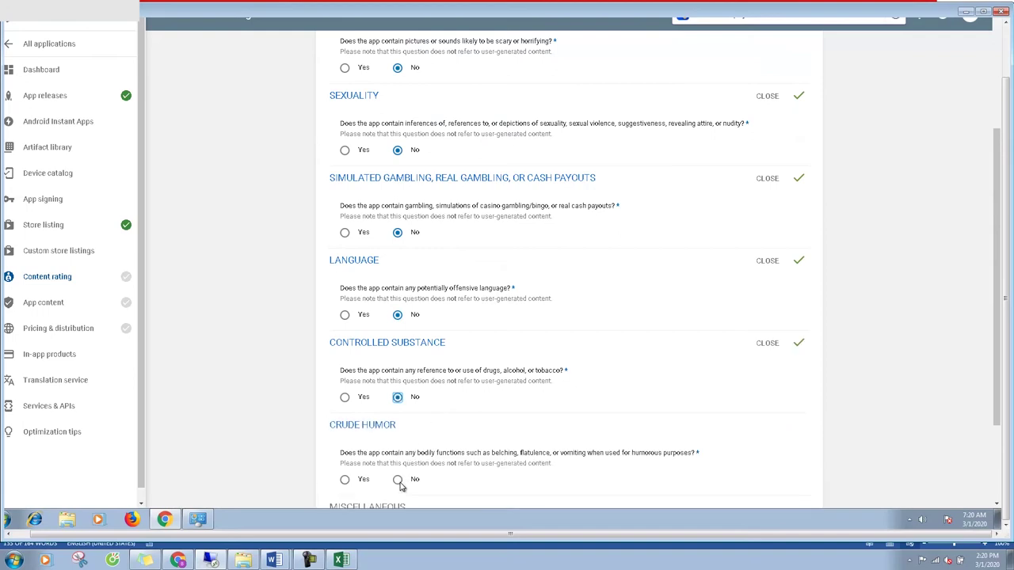
left_click(397, 480)
scroll(447, 463, "down", 1)
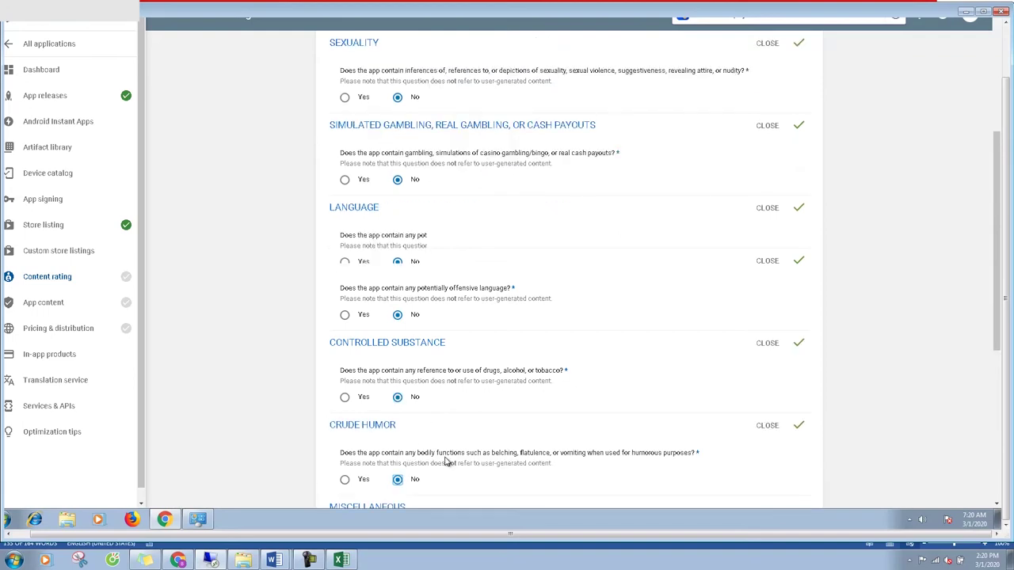
scroll(445, 462, "down", 2)
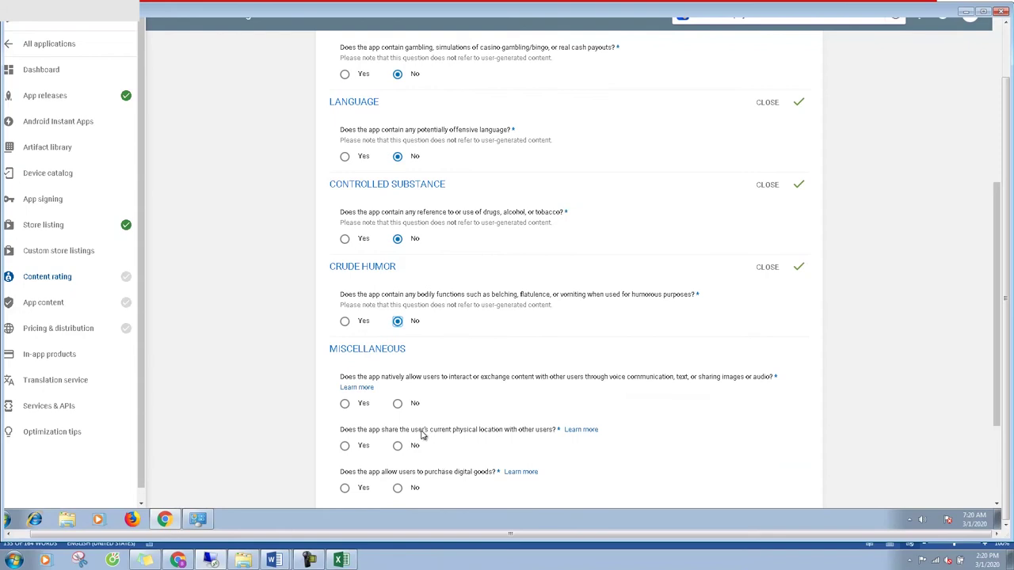
scroll(421, 439, "down", 1)
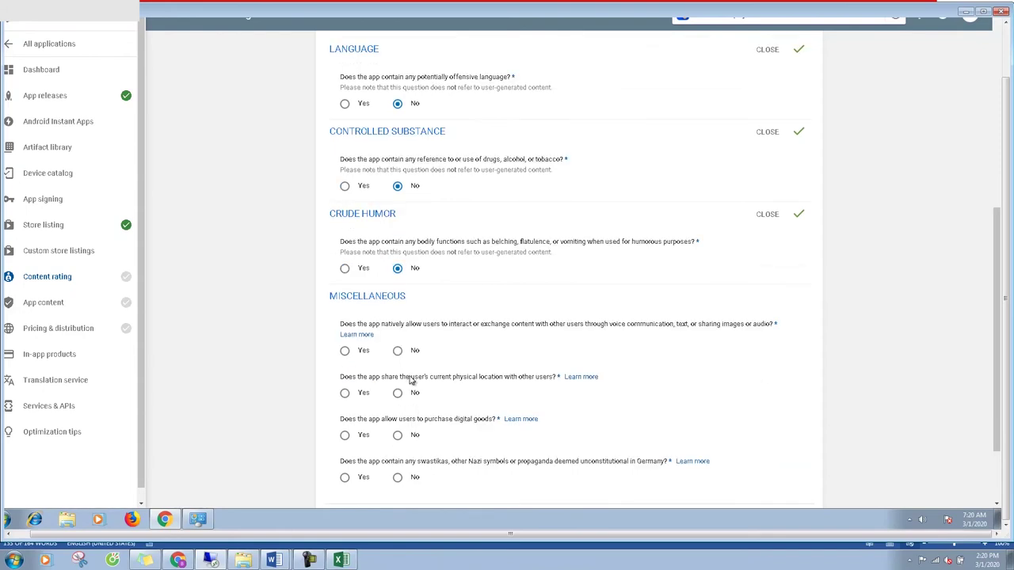
left_click(398, 351)
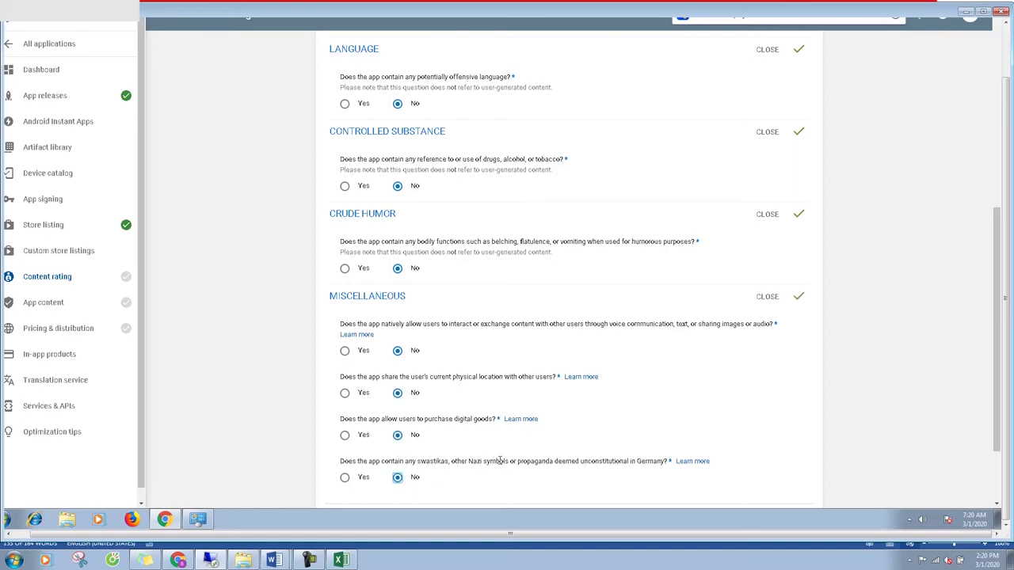
scroll(499, 459, "down", 2)
scroll(500, 460, "down", 1)
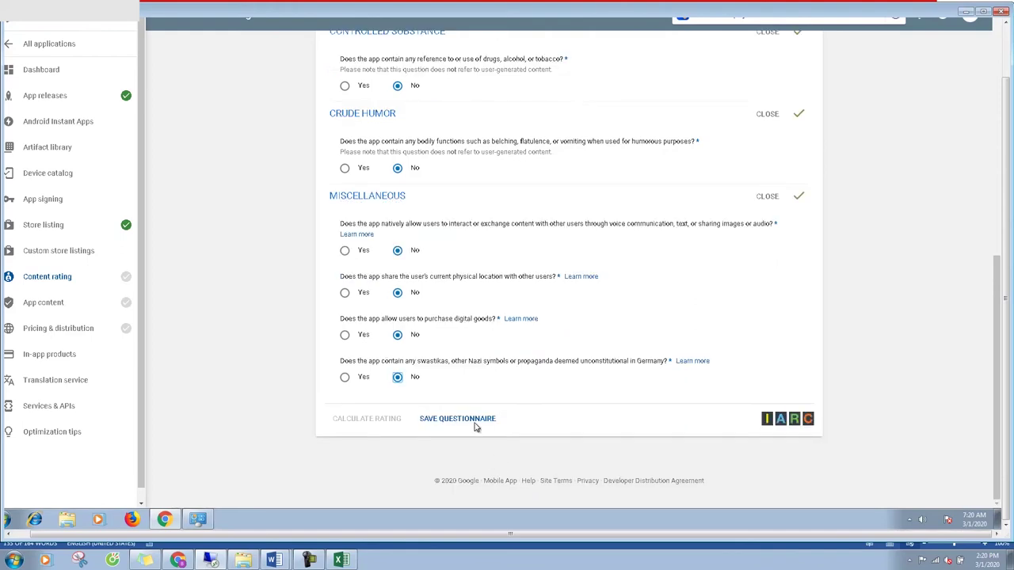
- Save the questionnaire and apply the calculated Everyone / PEGI 3 / Rated for 3+ rating
left_click(464, 425)
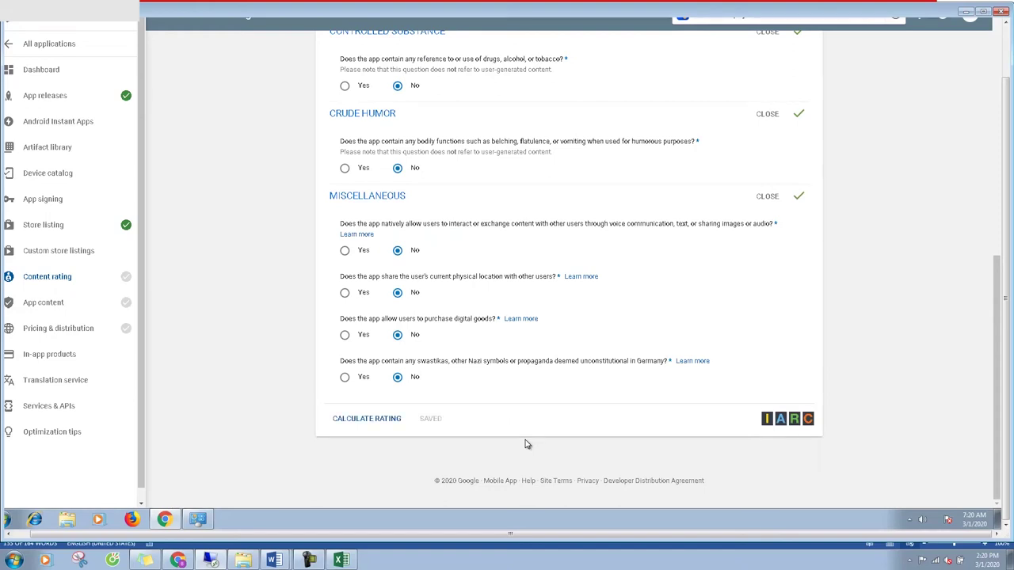
left_click(373, 423)
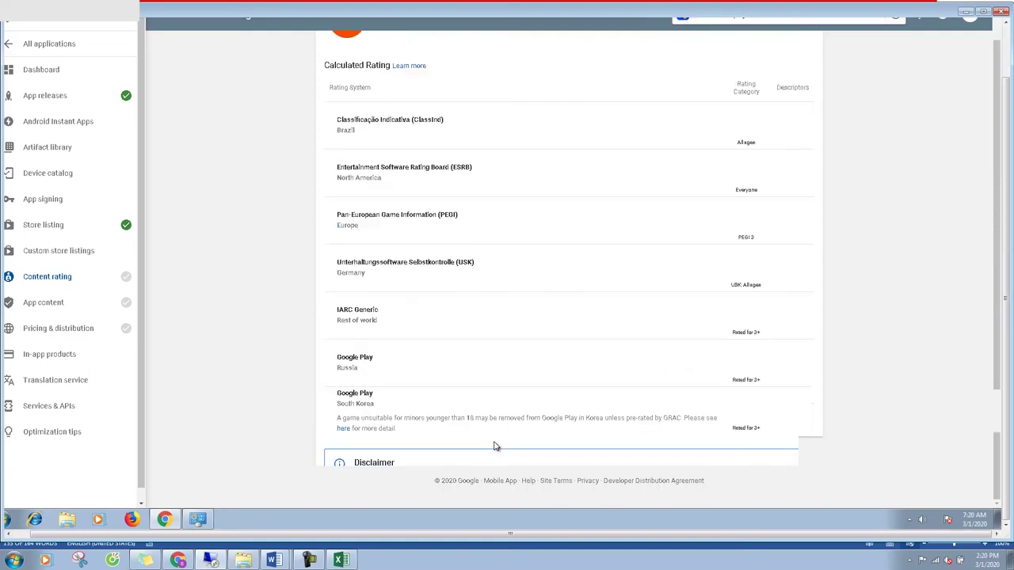
scroll(514, 440, "down", 1)
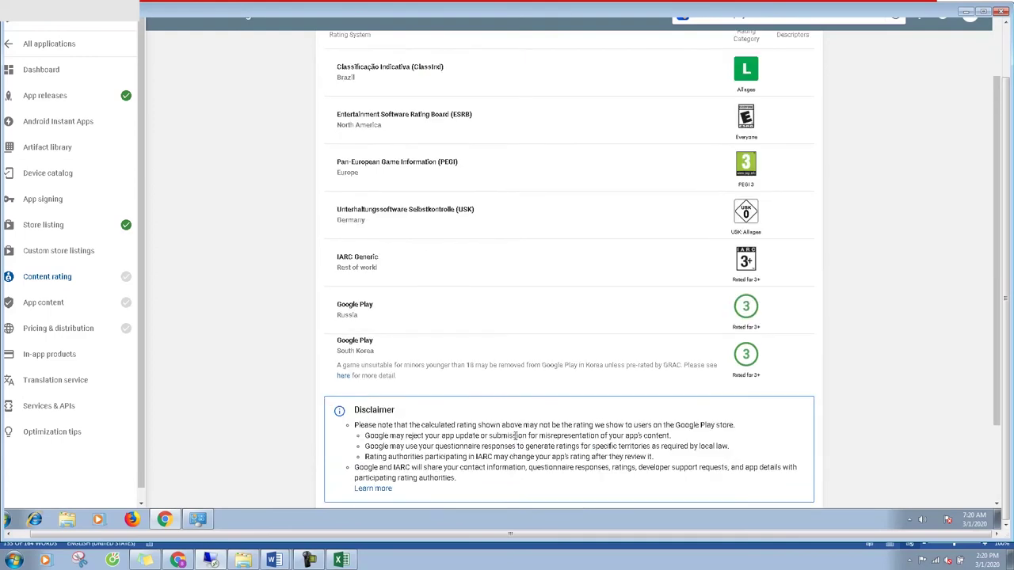
scroll(515, 435, "down", 1)
scroll(515, 435, "down", 1)
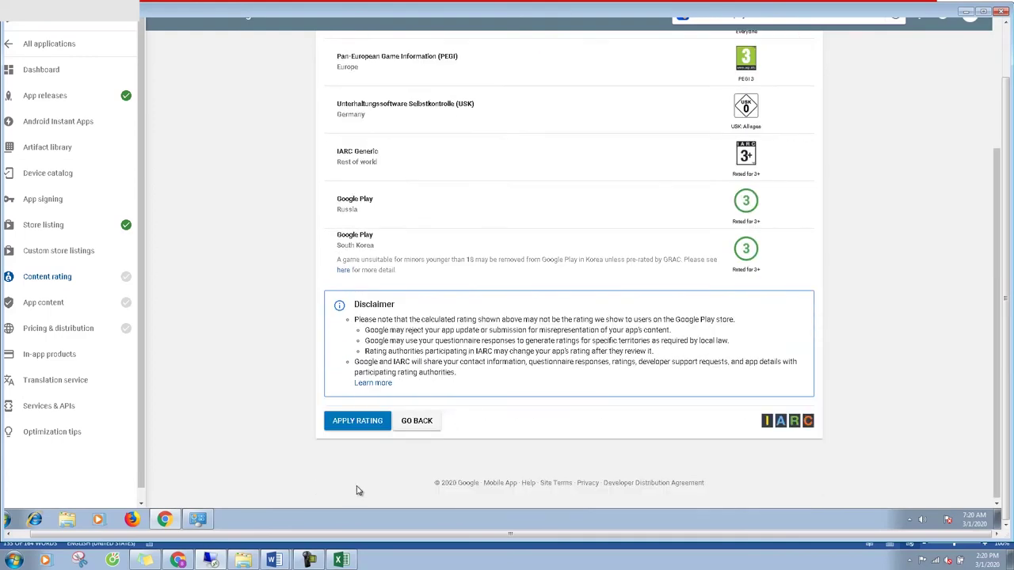
left_click(358, 419)
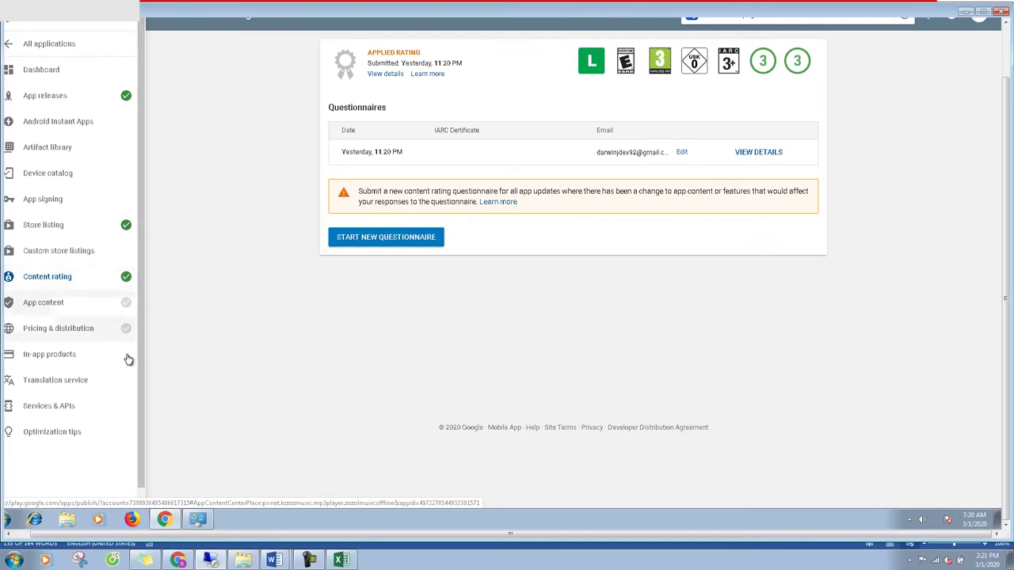
left_click(77, 309)
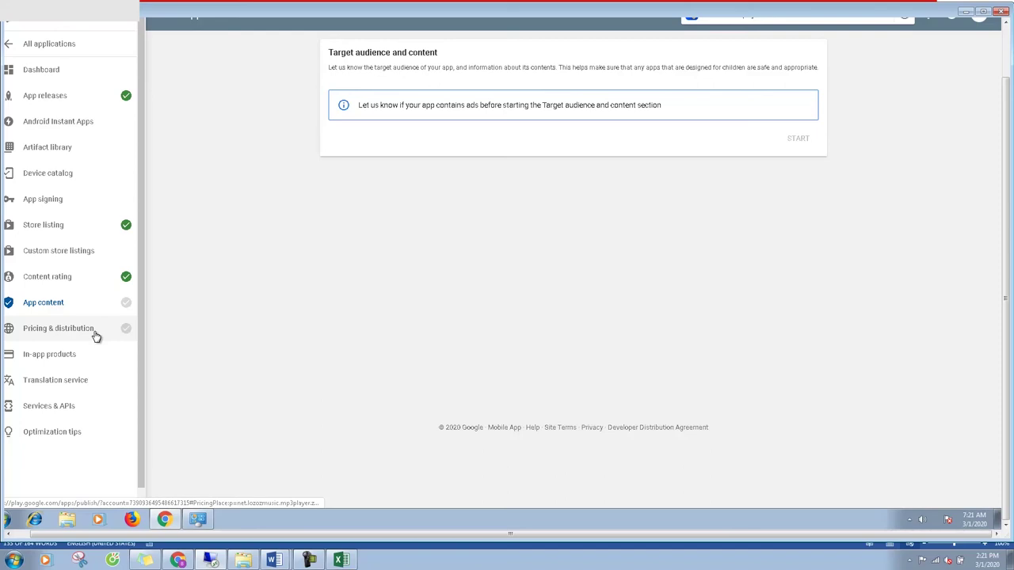
- On Pricing & distribution, mark all 149 countries Available for the free app
left_click(95, 337)
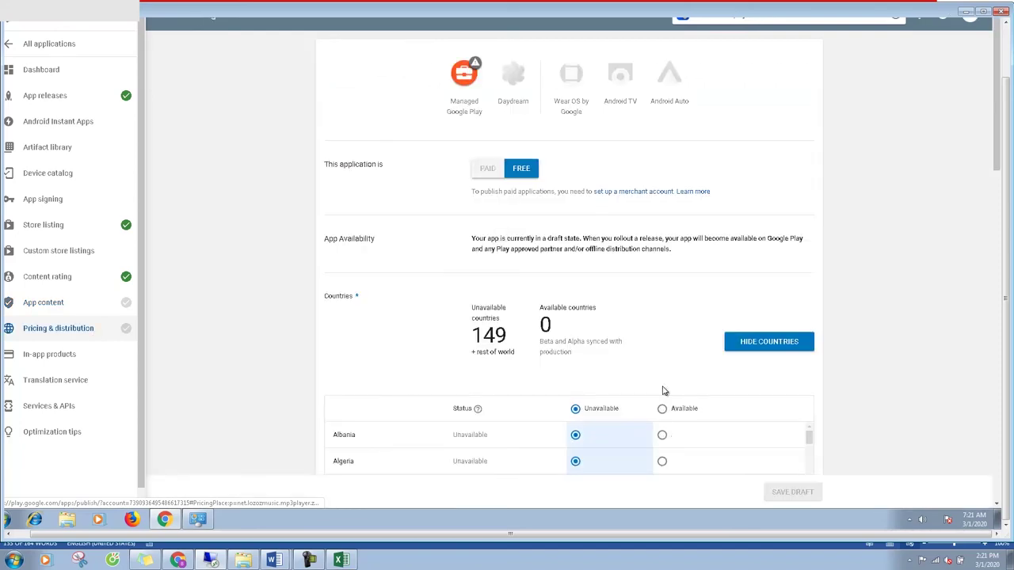
scroll(841, 389, "down", 1)
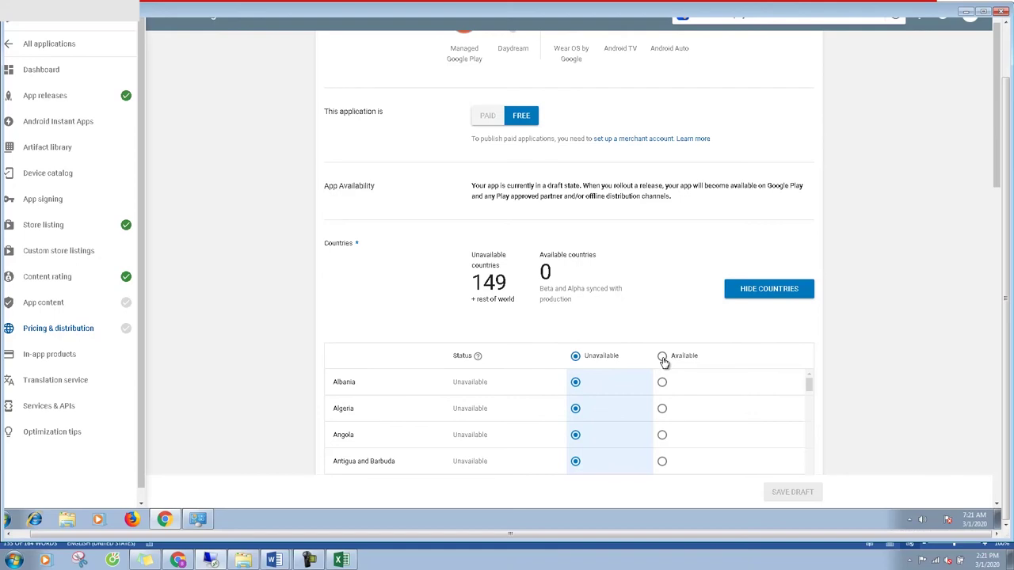
left_click(667, 362)
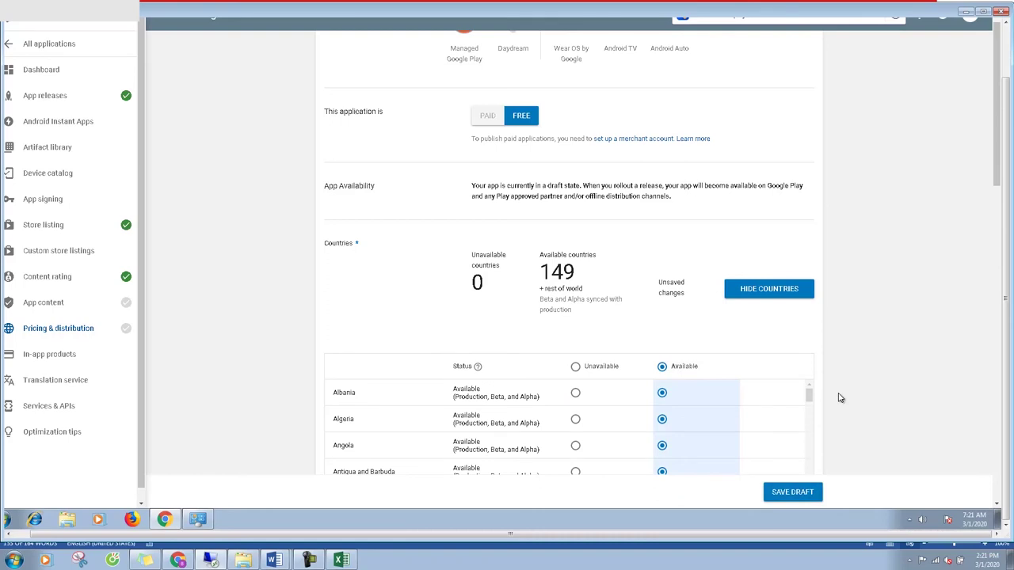
scroll(840, 396, "down", 2)
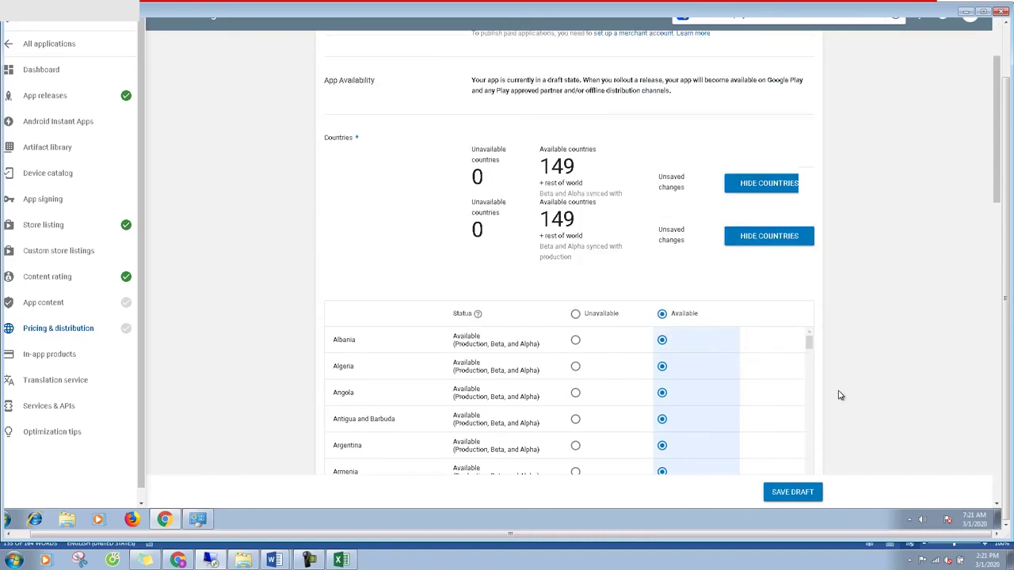
scroll(838, 394, "down", 3)
scroll(432, 336, "down", 1)
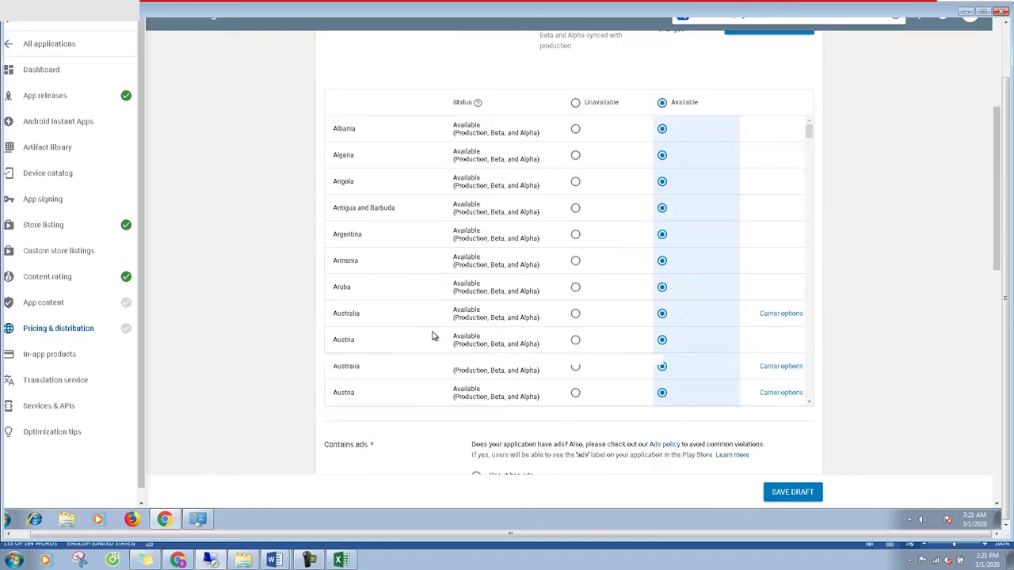
scroll(485, 233, "down", 3)
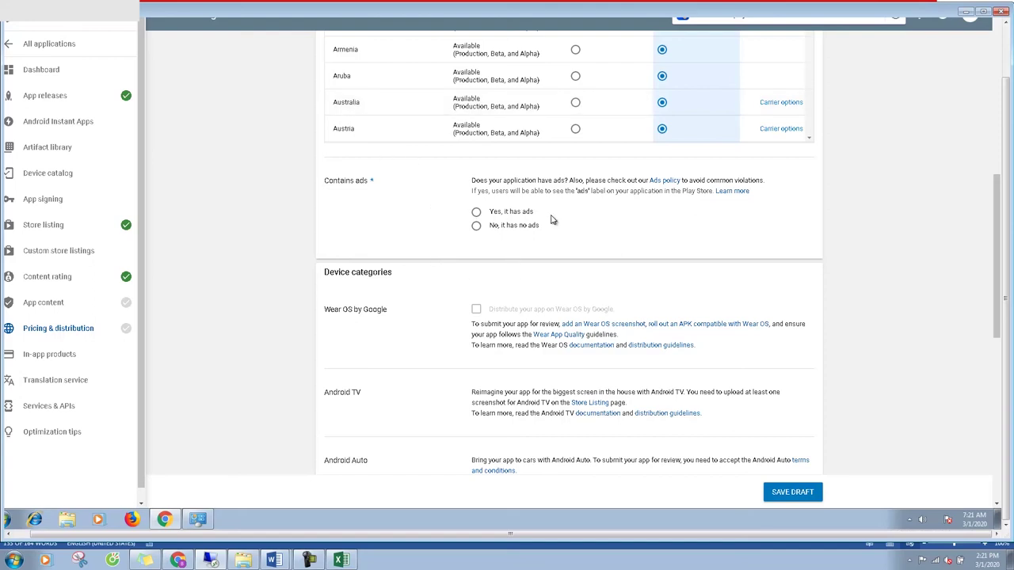
- Declare the app contains ads, accept content guidelines and US export laws, and save the draft
left_click(476, 212)
scroll(588, 337, "down", 1)
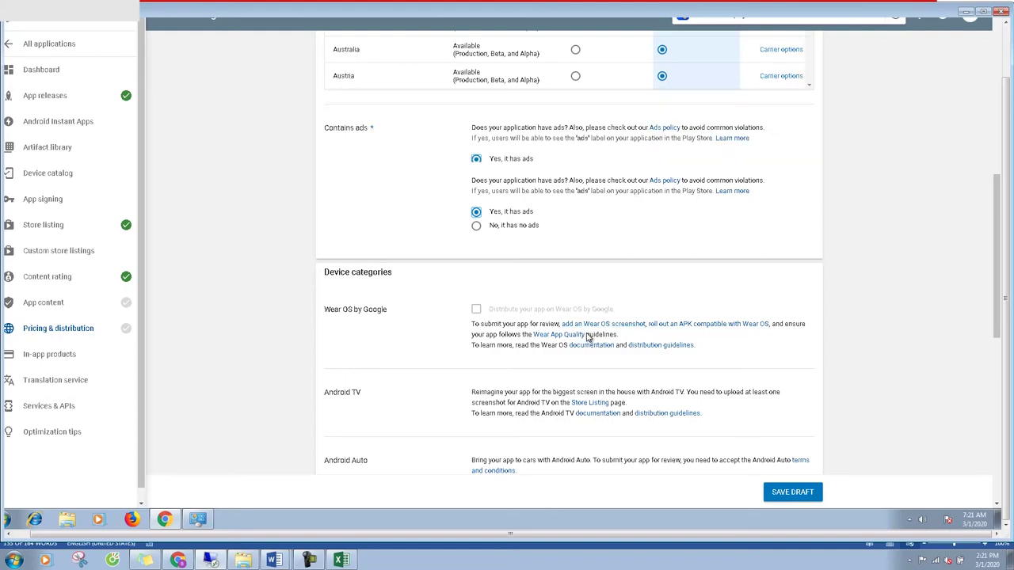
scroll(587, 337, "down", 1)
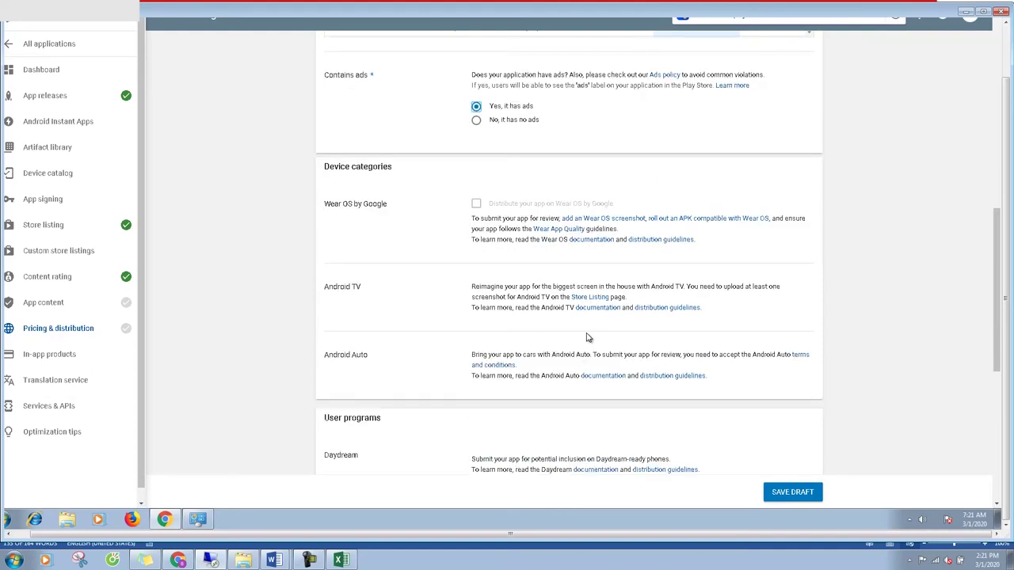
scroll(587, 336, "down", 1)
scroll(587, 337, "down", 1)
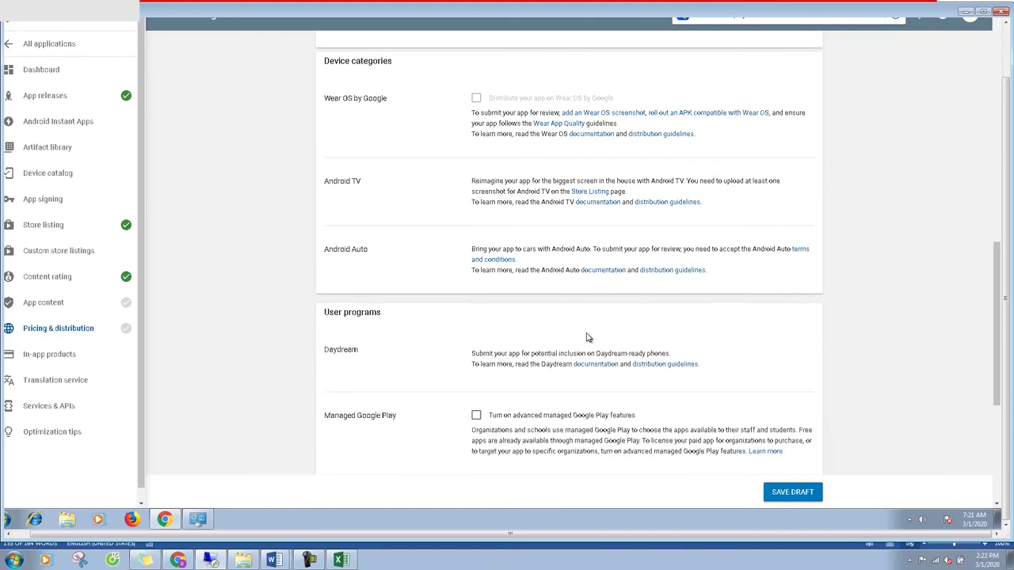
scroll(587, 337, "down", 1)
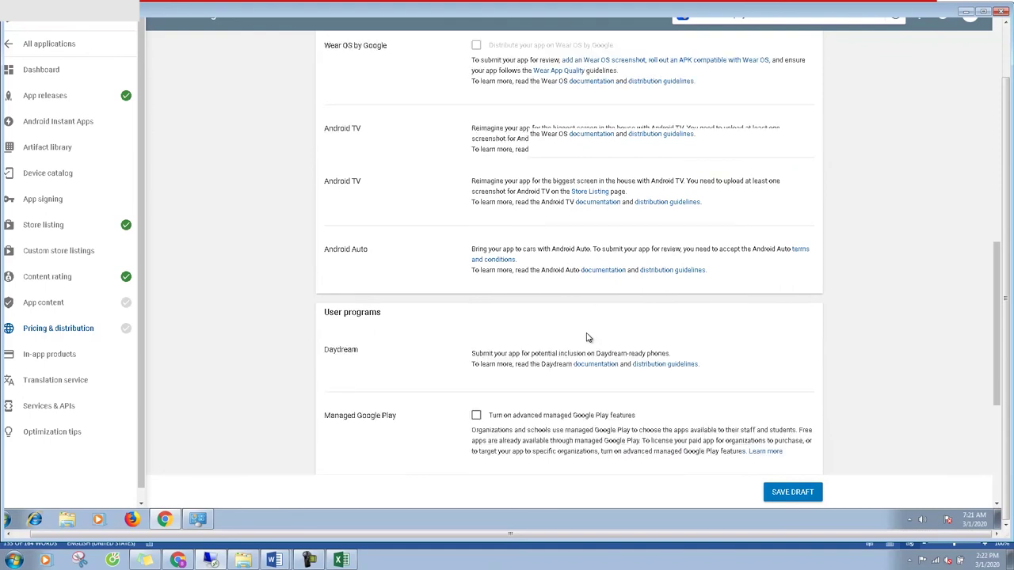
scroll(588, 336, "down", 2)
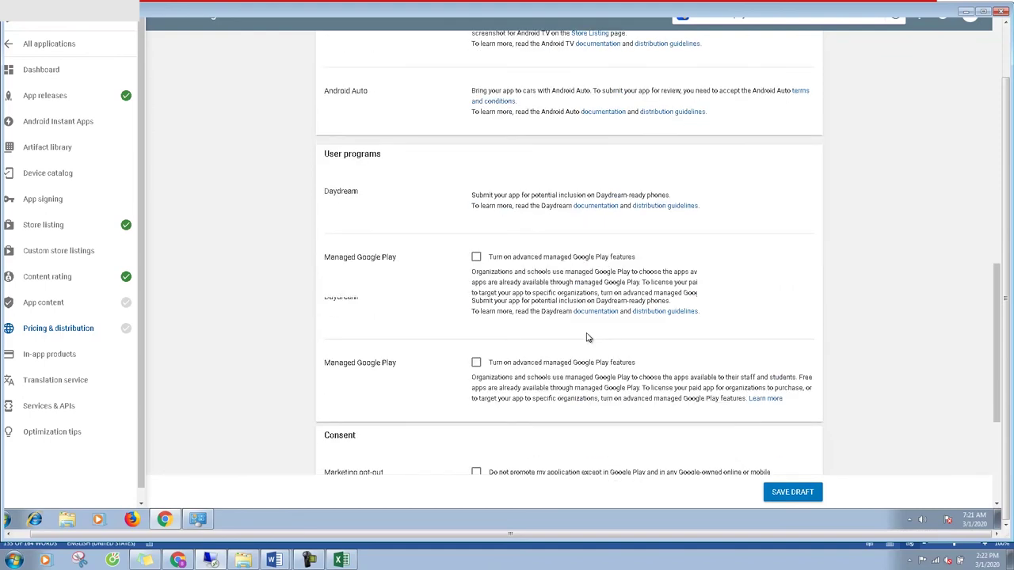
scroll(587, 338, "down", 2)
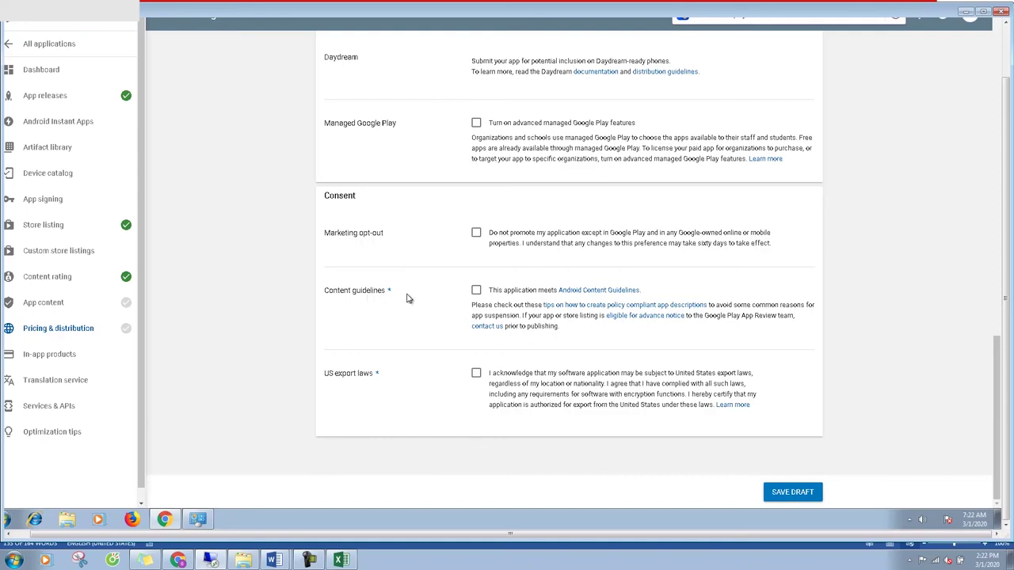
left_click(476, 291)
left_click(476, 373)
left_click(557, 407)
left_click(797, 494)
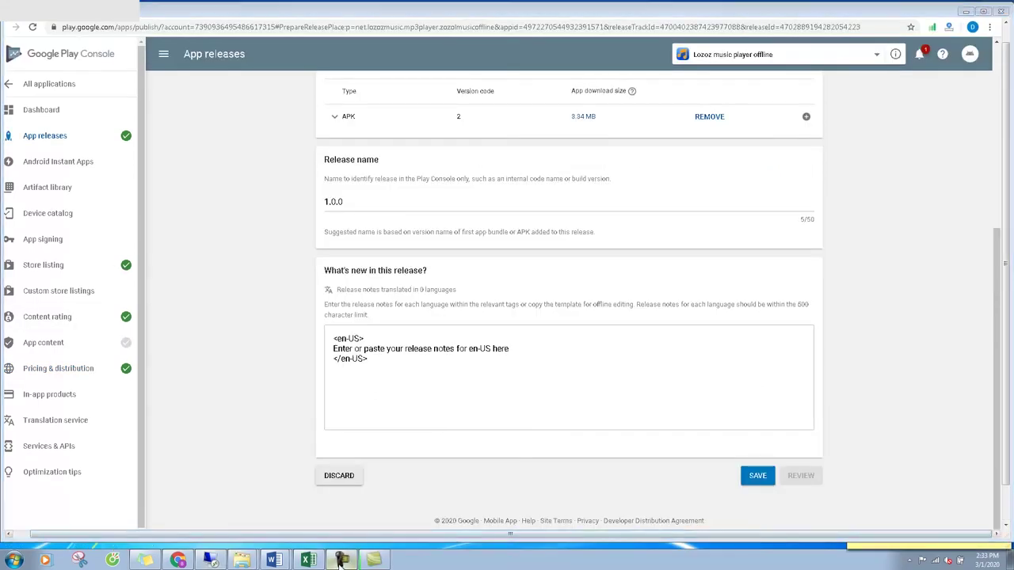
- Save the 1.0.0 production release and review its rollout summary showing version code 2
left_click(758, 477)
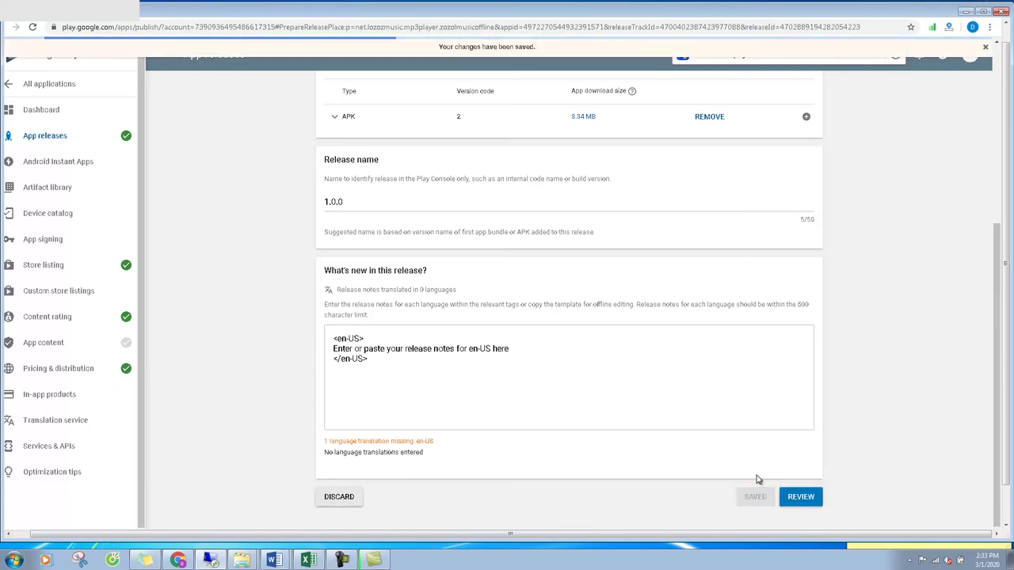
left_click(799, 500)
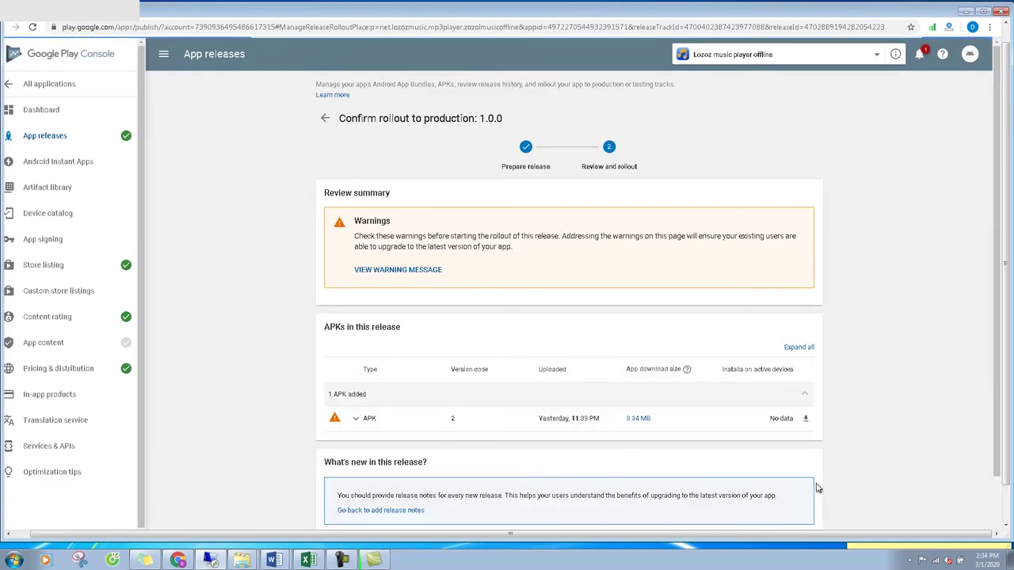
scroll(817, 487, "down", 1)
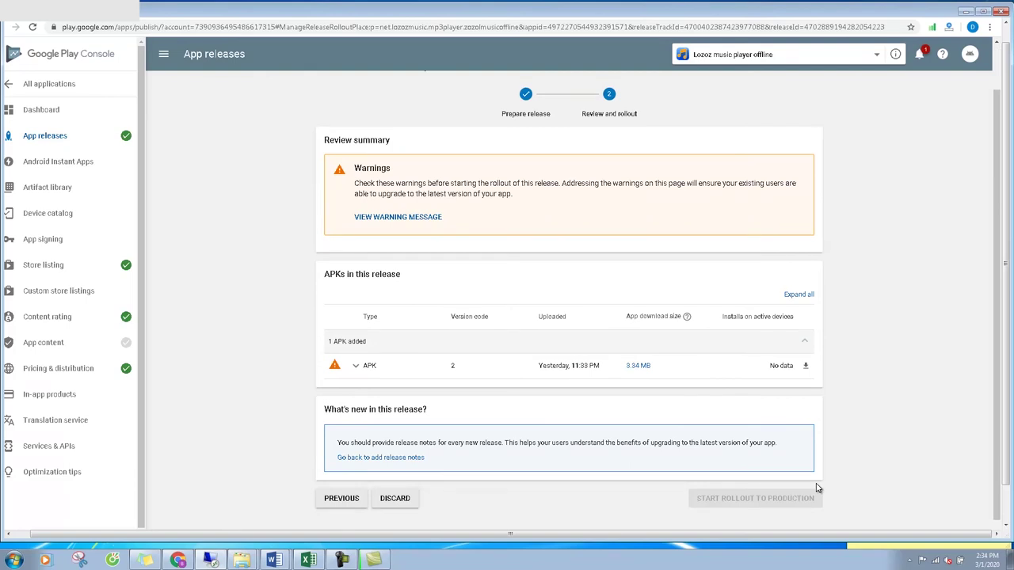
scroll(818, 488, "down", 1)
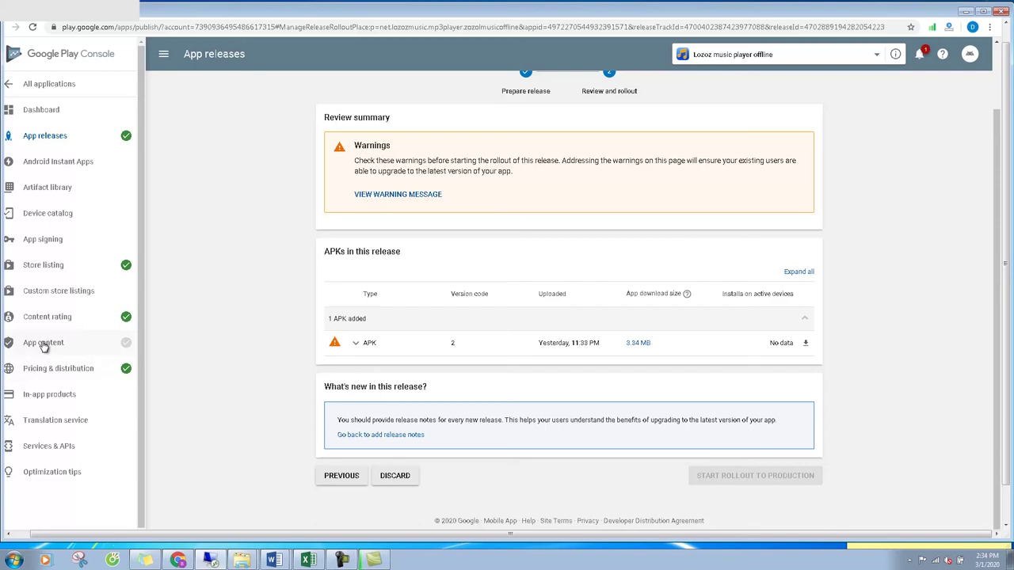
- Submit the Target audience questionnaire: ages 18 and over, not appealing to children
left_click(44, 344)
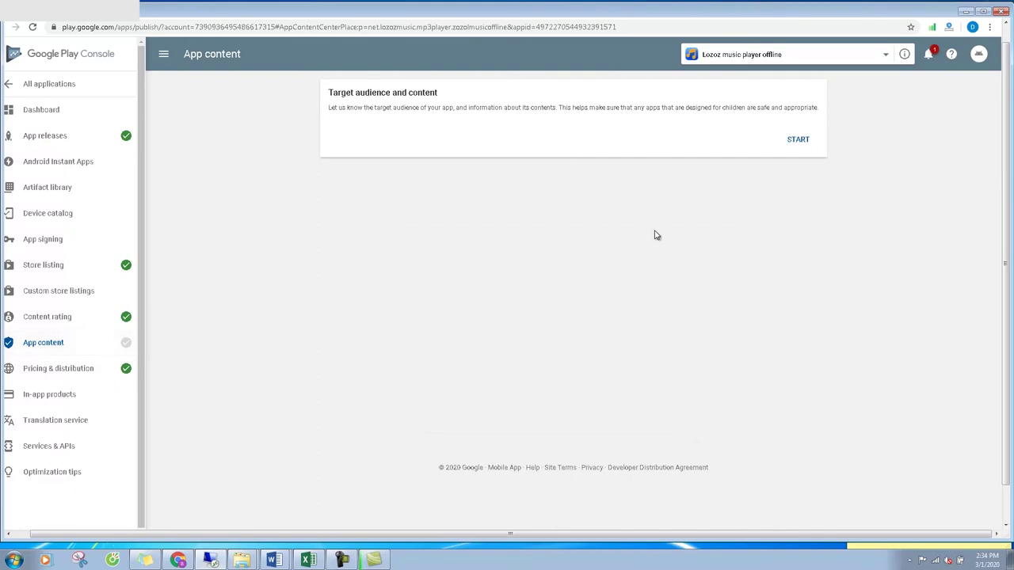
left_click(799, 142)
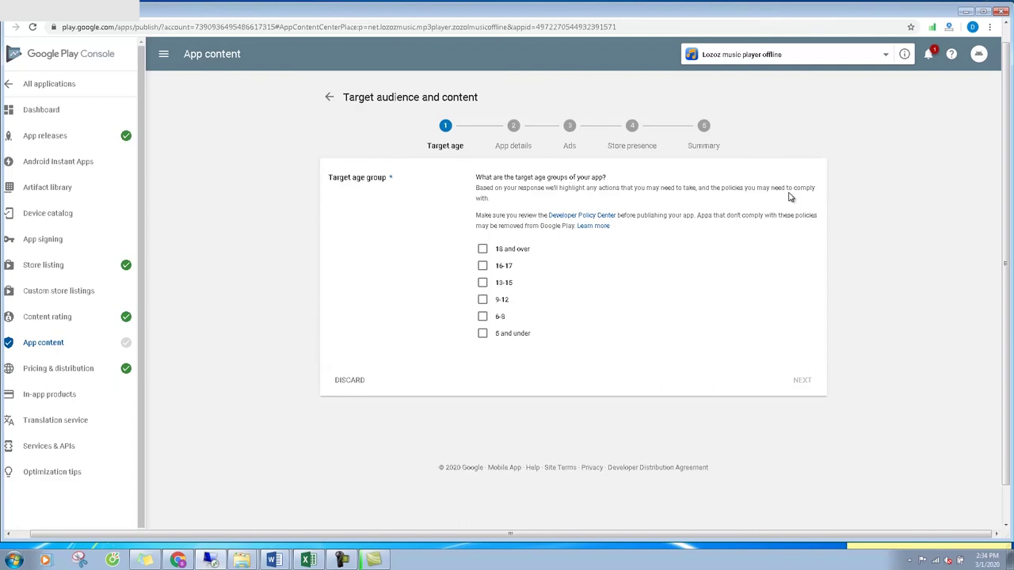
left_click(482, 249)
left_click(802, 388)
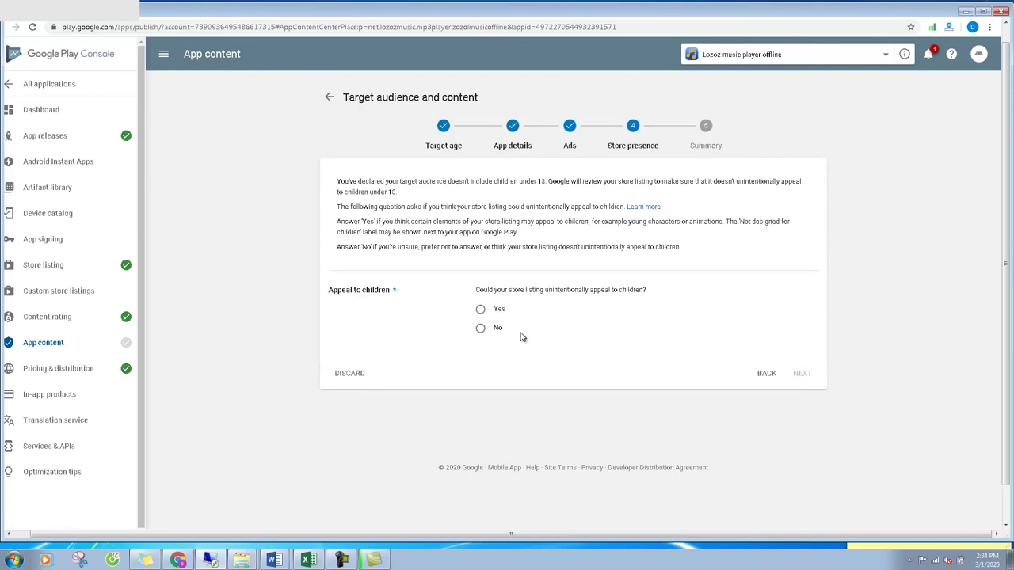
left_click(481, 329)
left_click(802, 374)
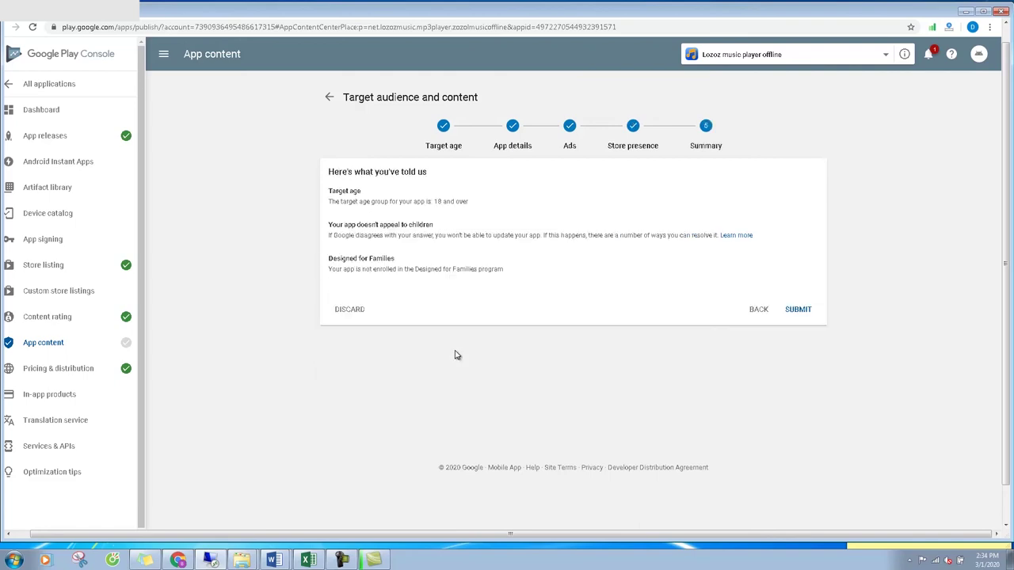
left_click(804, 313)
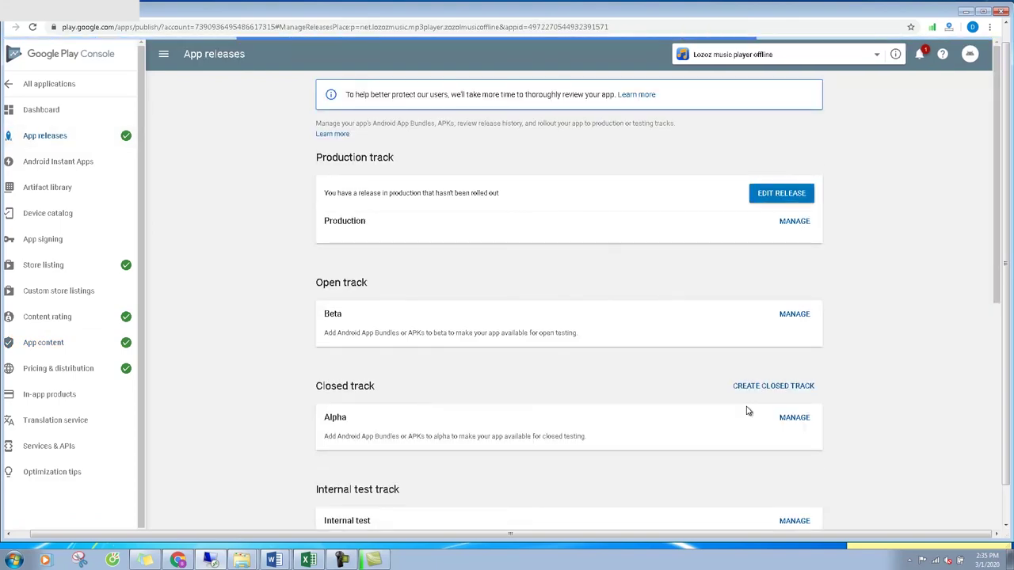
- Reopen the pending 1.0.0 production release and review it to start rollout to production
scroll(747, 410, "down", 1)
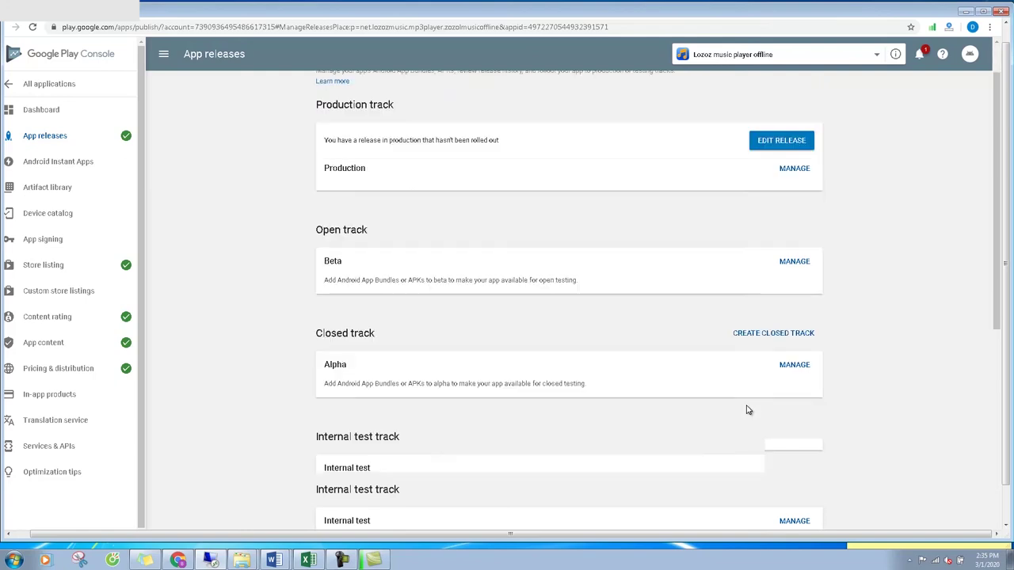
scroll(747, 409, "down", 1)
scroll(746, 410, "up", 1)
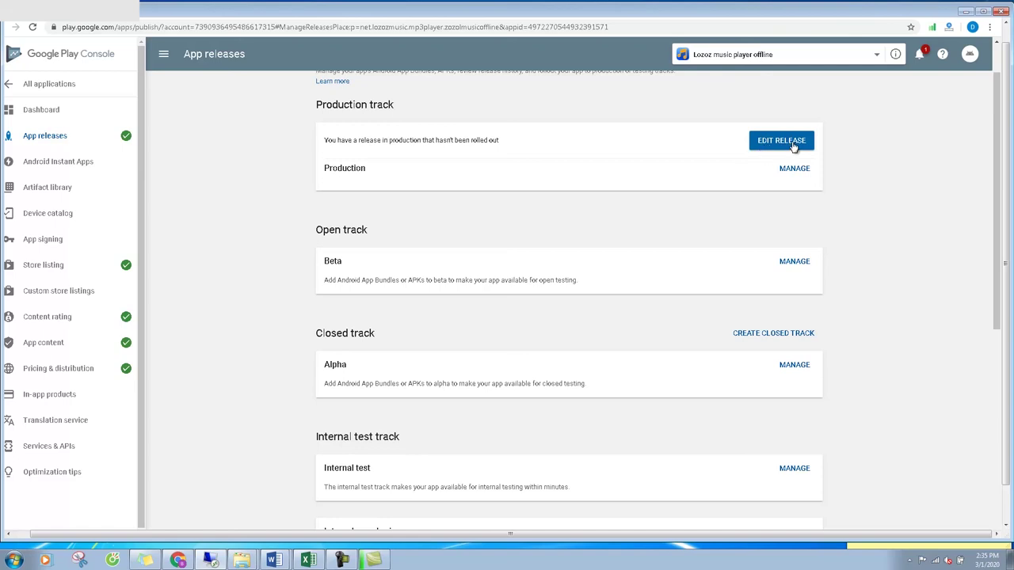
left_click(795, 147)
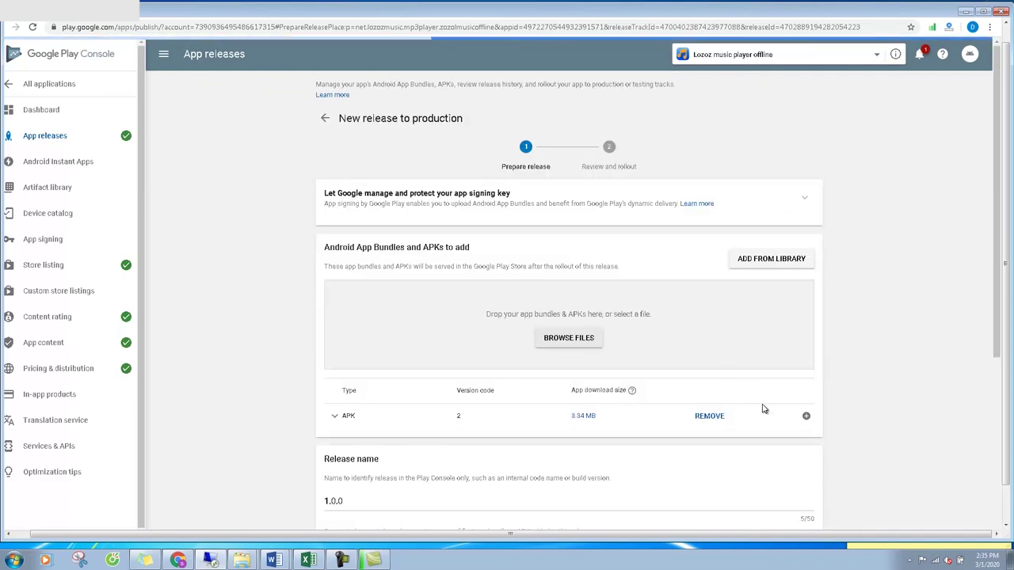
scroll(764, 405, "down", 1)
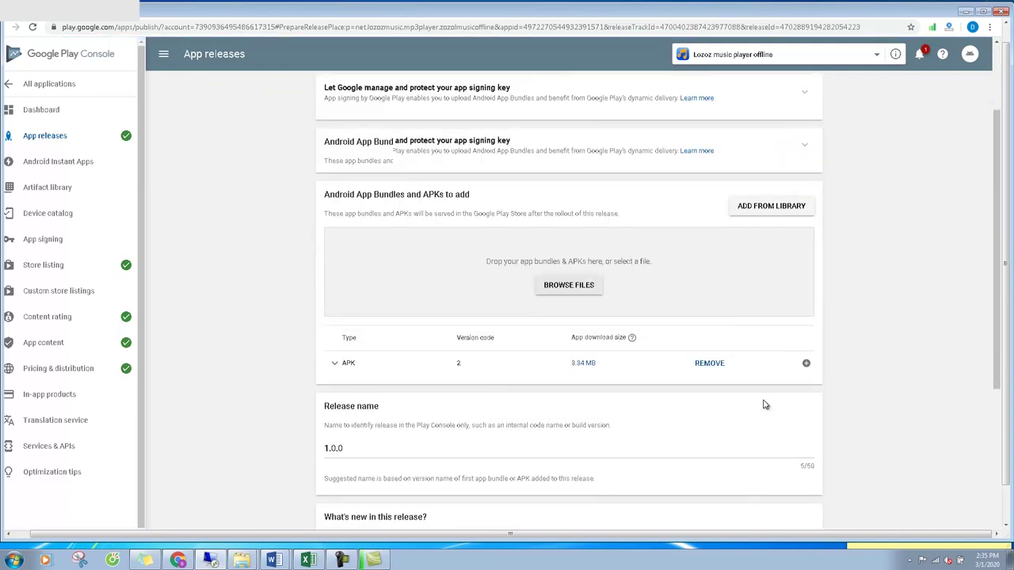
scroll(764, 404, "down", 1)
scroll(765, 400, "down", 2)
scroll(764, 400, "down", 1)
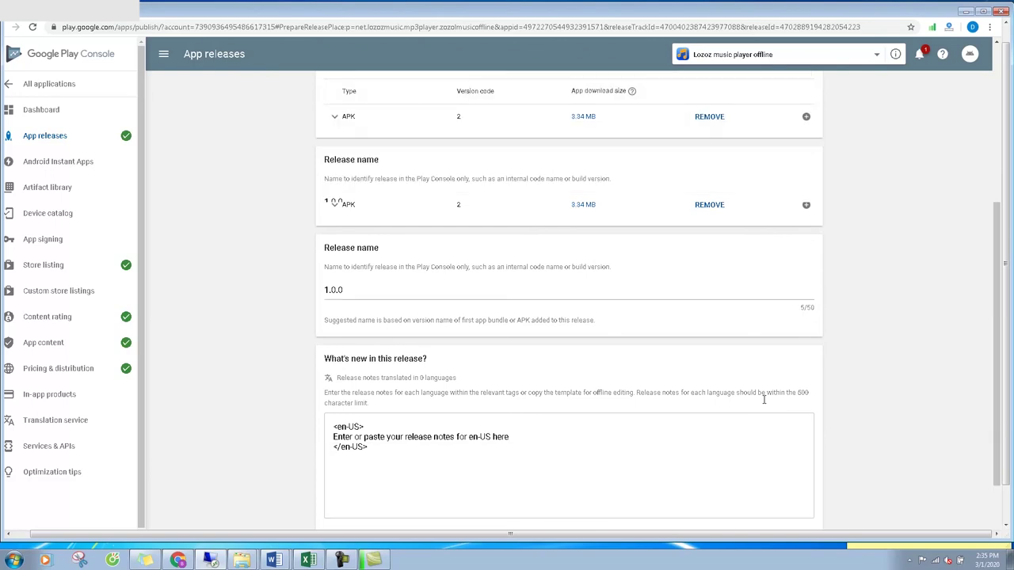
left_click(803, 478)
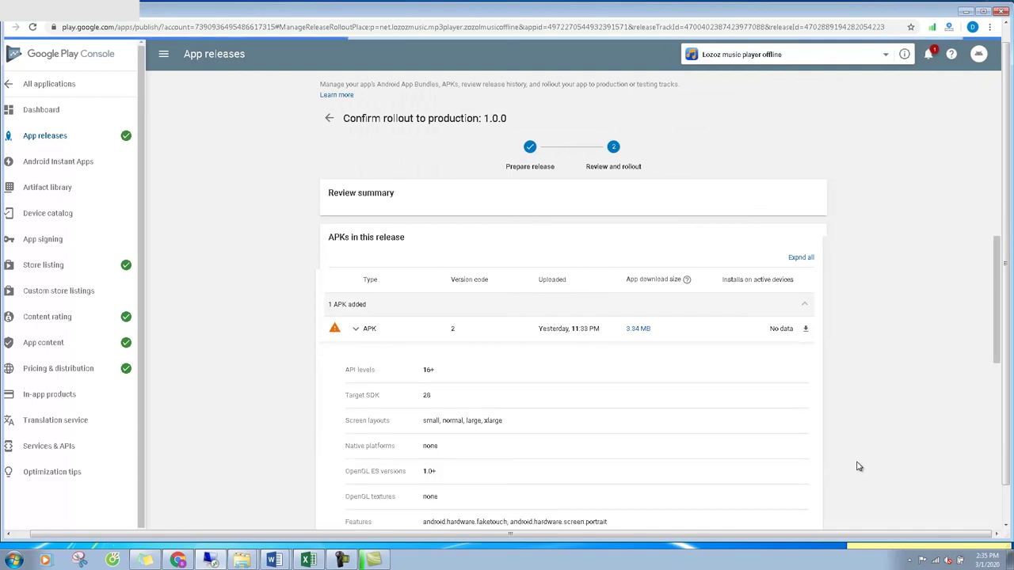
scroll(858, 467, "down", 2)
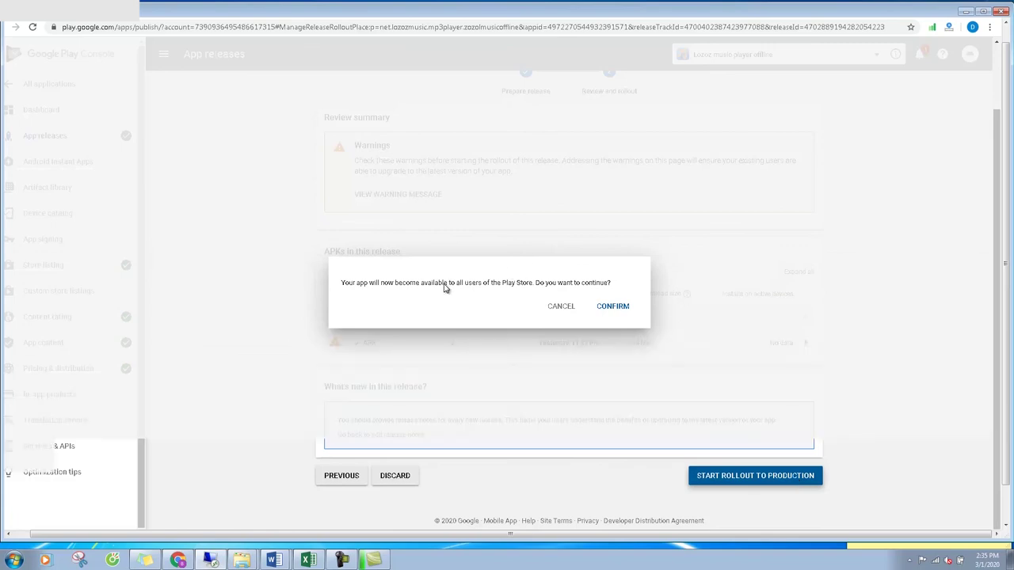
- Confirm that release 1.0.0 rolls out to all Play Store users on the Production track
left_click(613, 308)
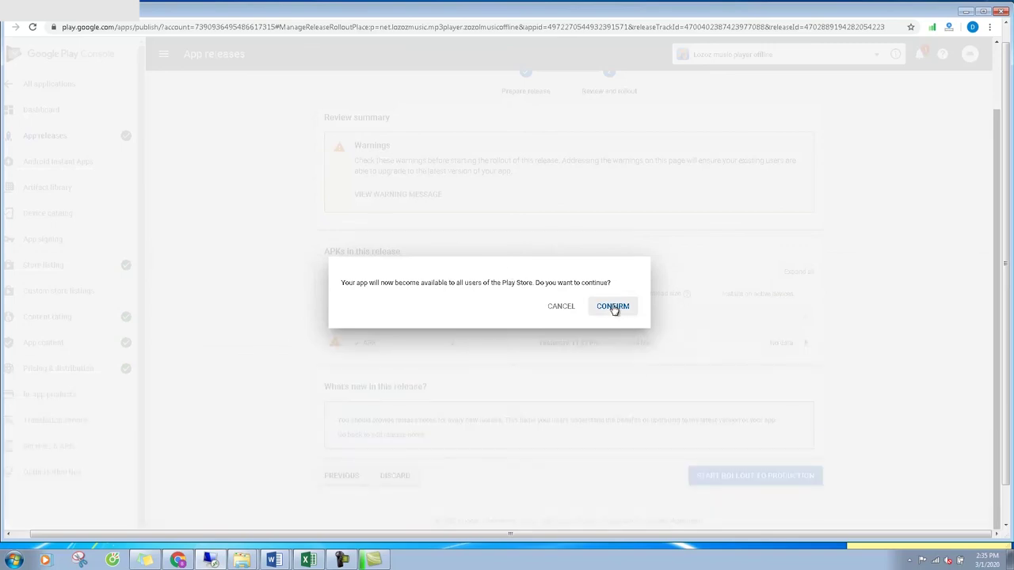
left_click(614, 308)
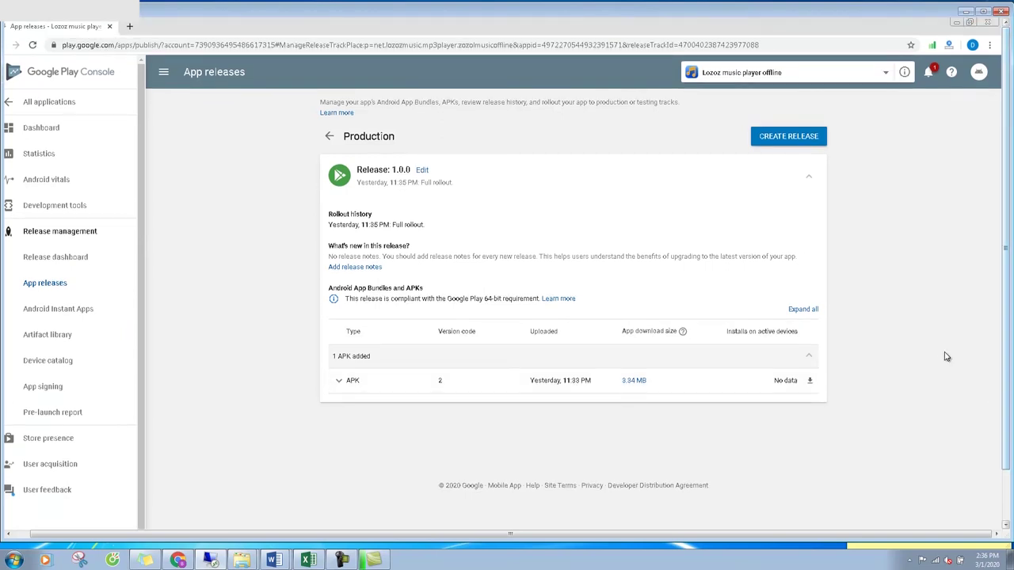
- Go to All applications, where Lozoz music player offline shows Published, dated Feb 29, 2020
left_click(57, 111)
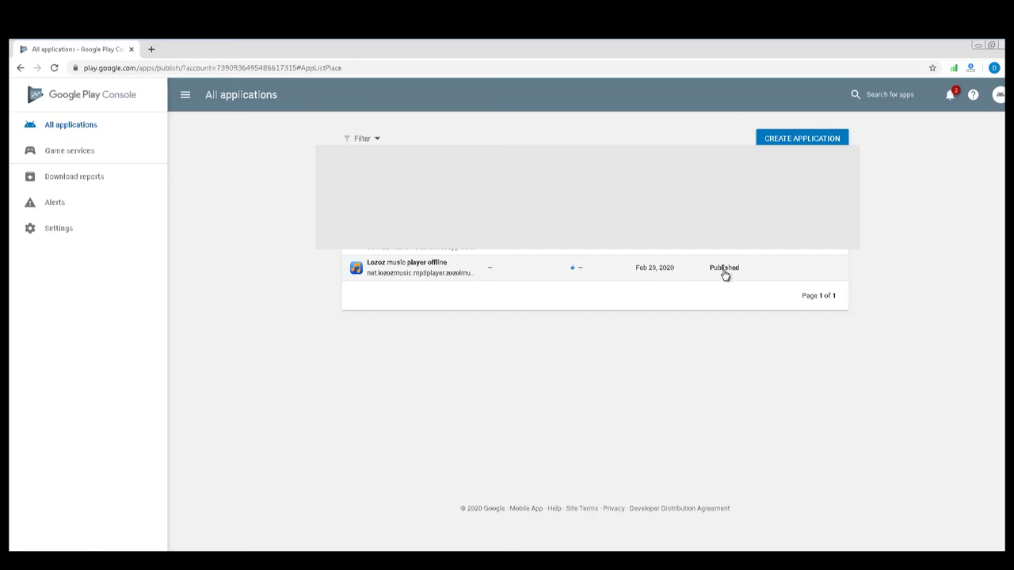
- Open the app's live Play Store page and highlight its 'Updated March 1, 2020' date, version 1.1.0
left_click(441, 277)
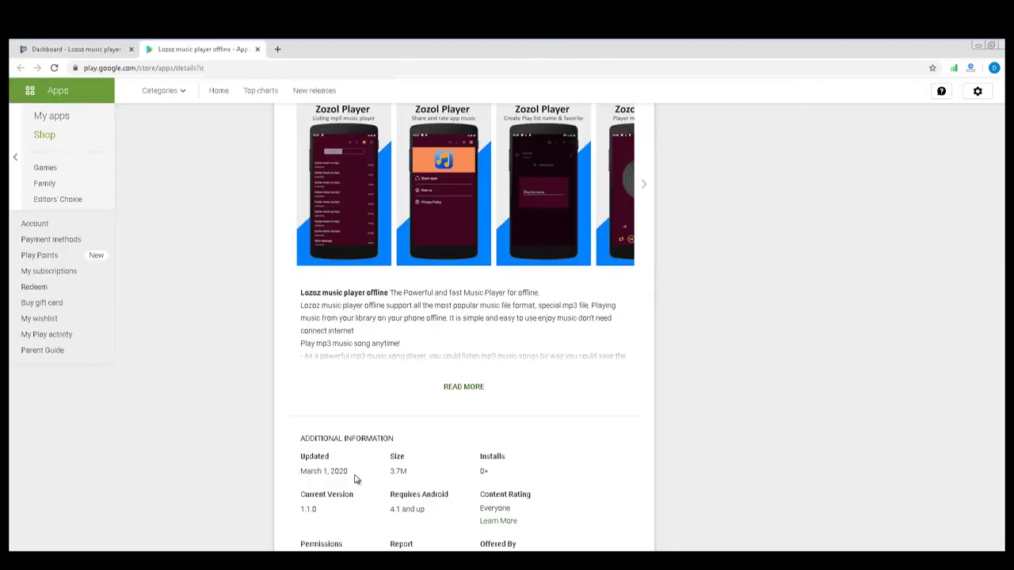
triple_click(346, 476)
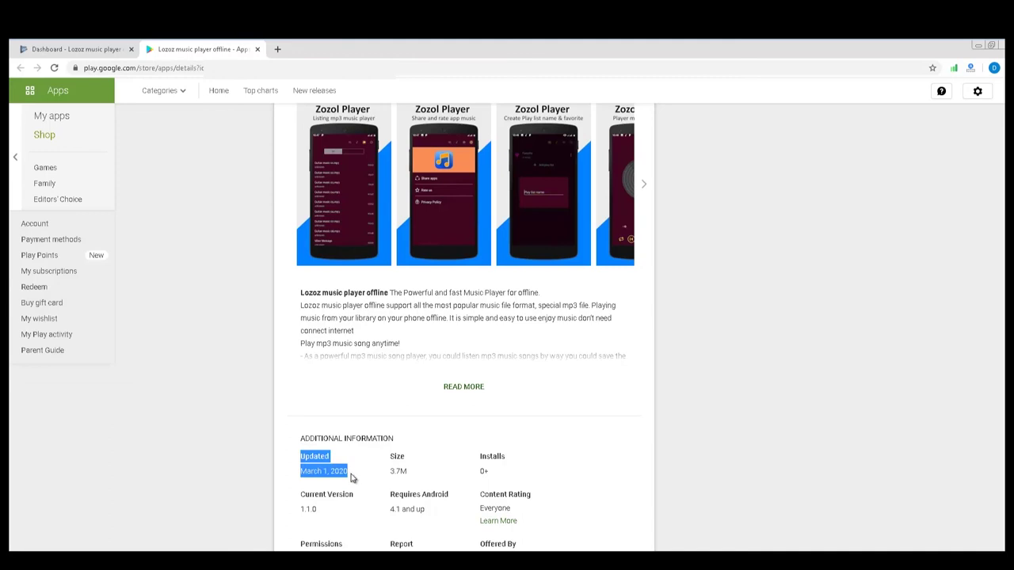
left_click(353, 476)
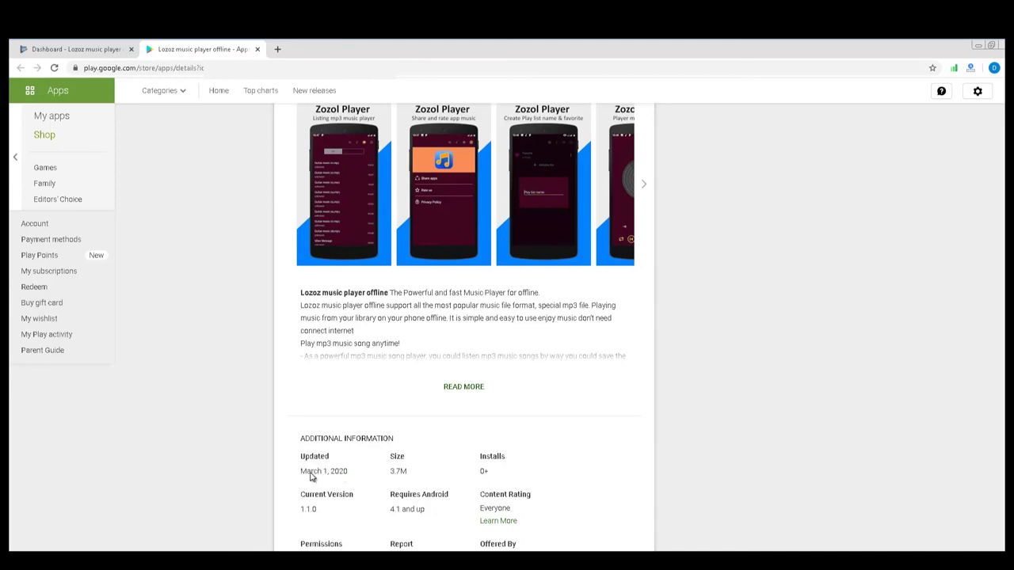